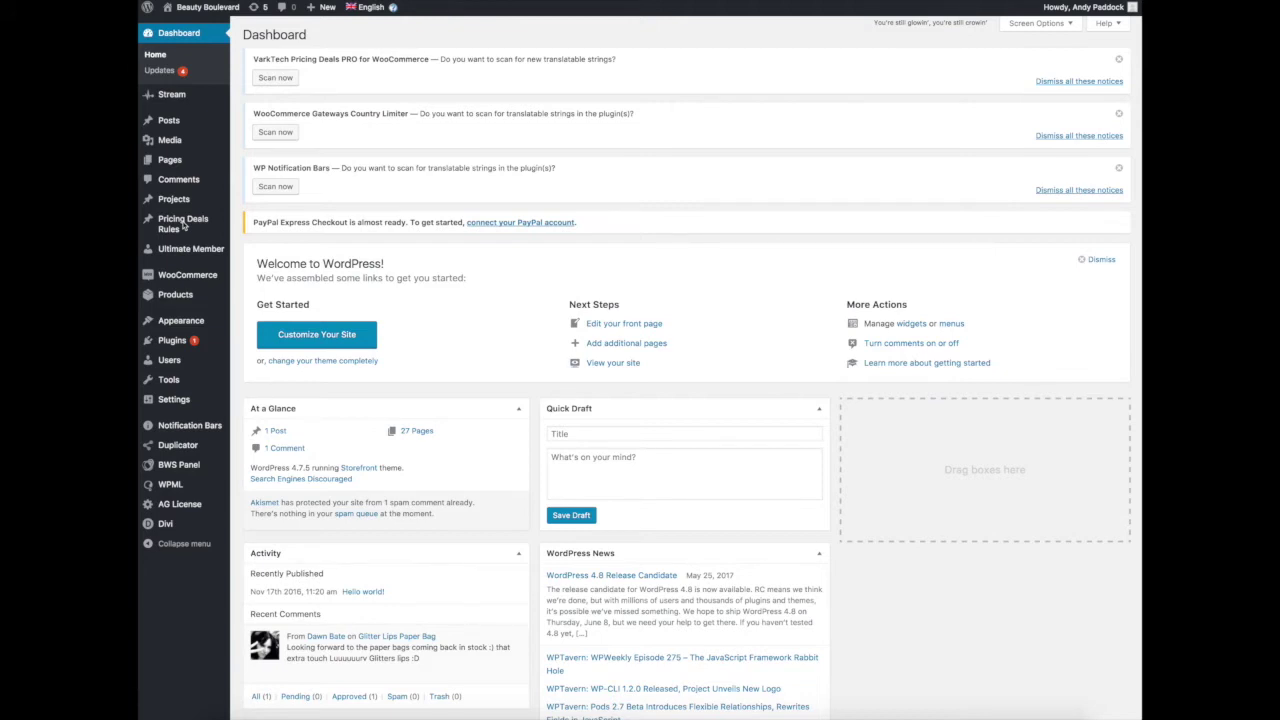
- From the Pricing Deals rules list showing June and May, open the June rule for editing
{"action": "left_click", "coordinate": [190, 224]}
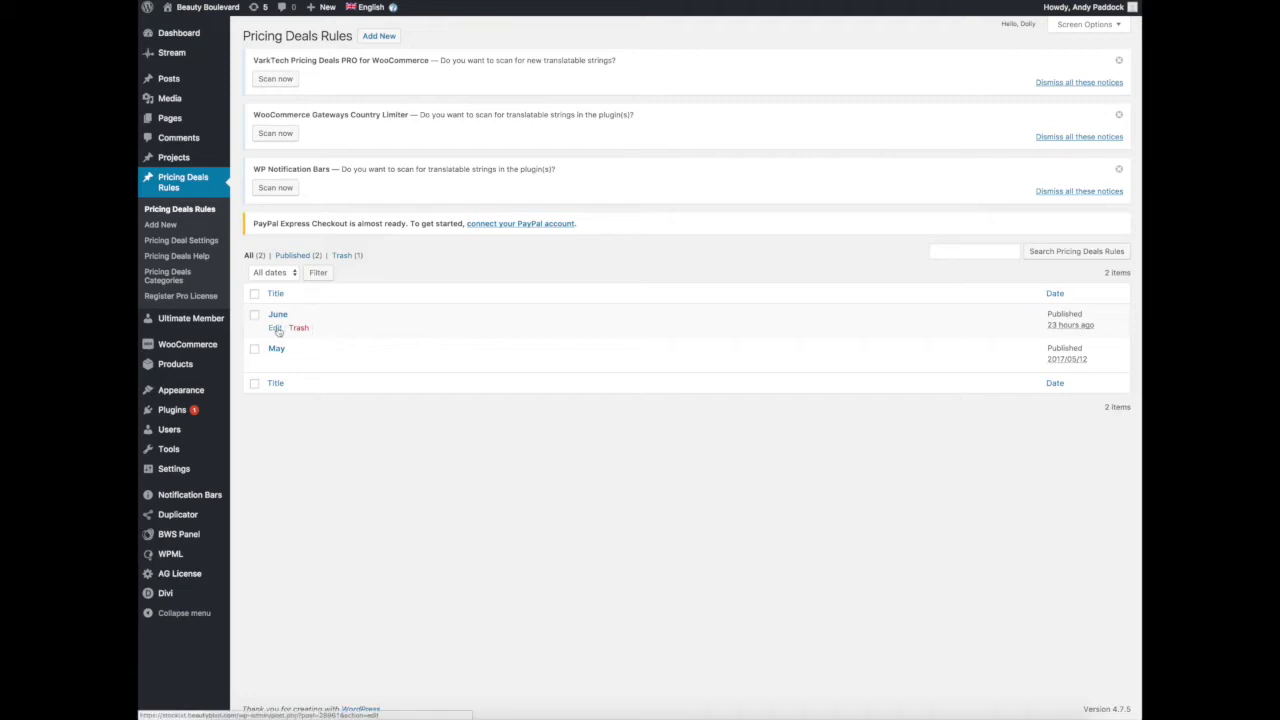
{"action": "left_click", "coordinate": [276, 328]}
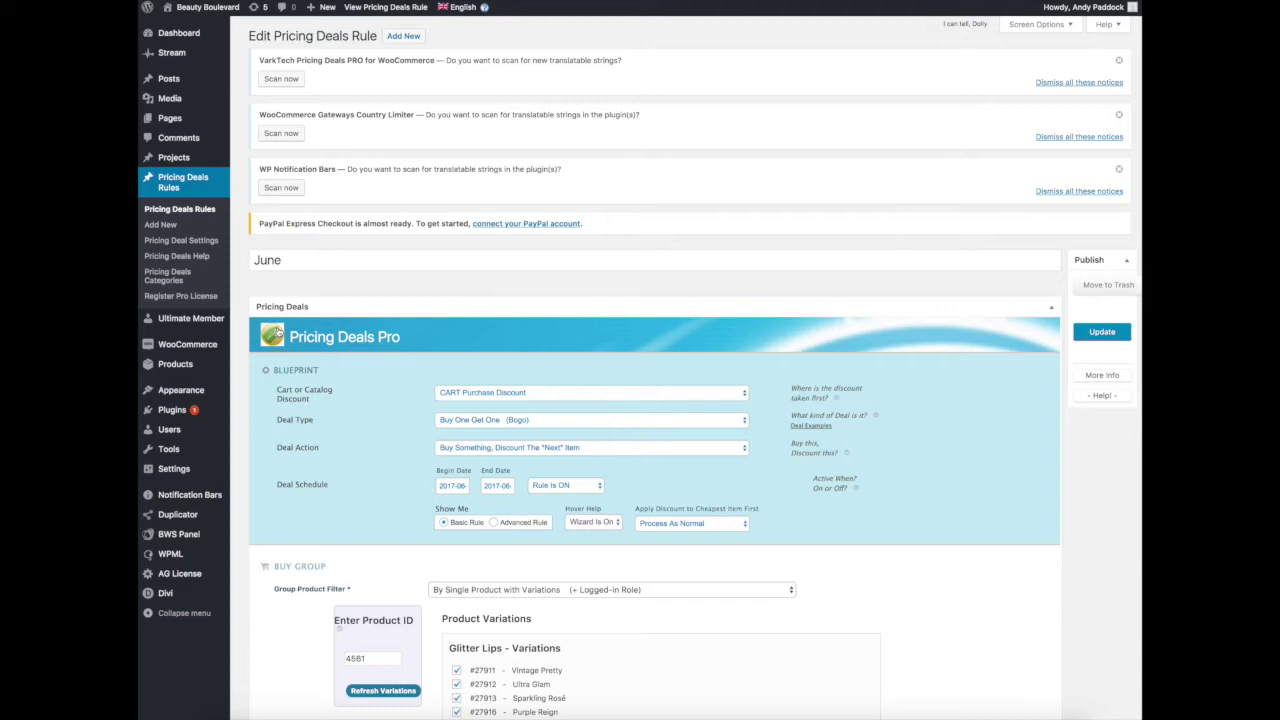
- Scroll down to the June rule's BOGO blueprint and its four checked Glitter Lips variations
{"action": "scroll", "coordinate": [597, 386], "scroll_direction": "down", "scroll_amount": 3}
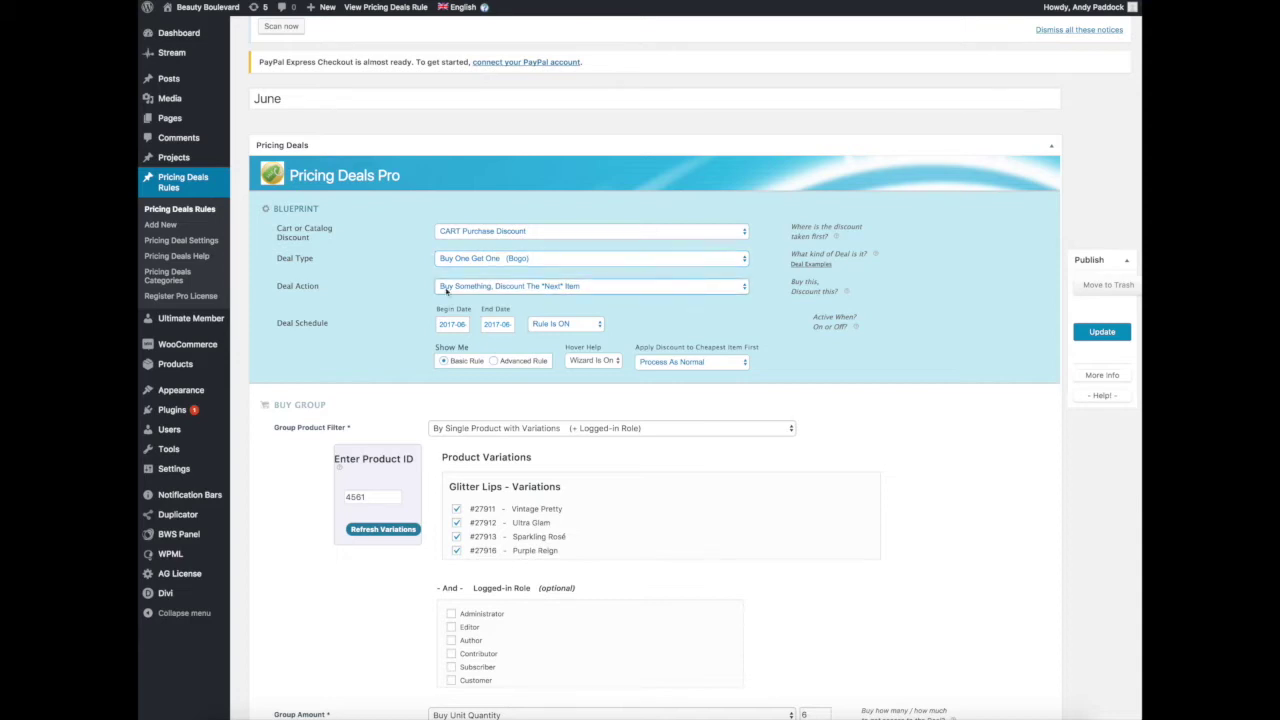
{"action": "left_click", "coordinate": [744, 288]}
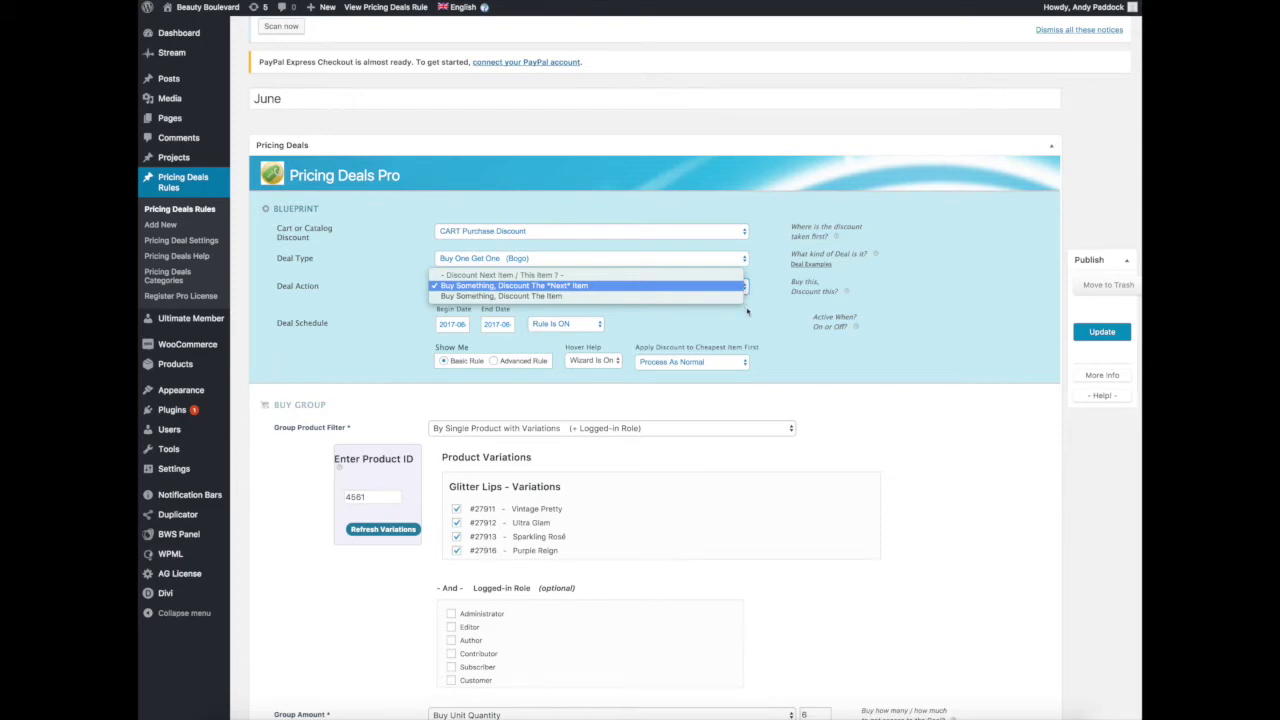
{"action": "left_click", "coordinate": [748, 310]}
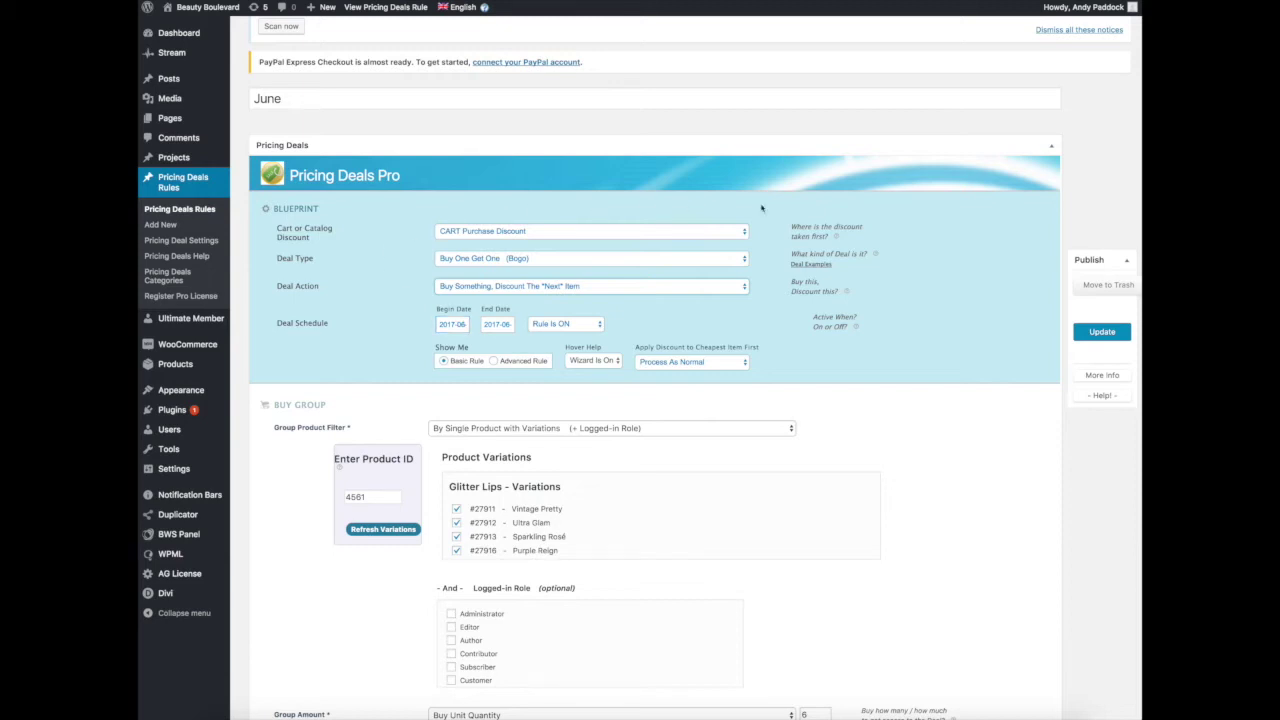
{"action": "scroll", "coordinate": [872, 342], "scroll_direction": "down", "scroll_amount": 5}
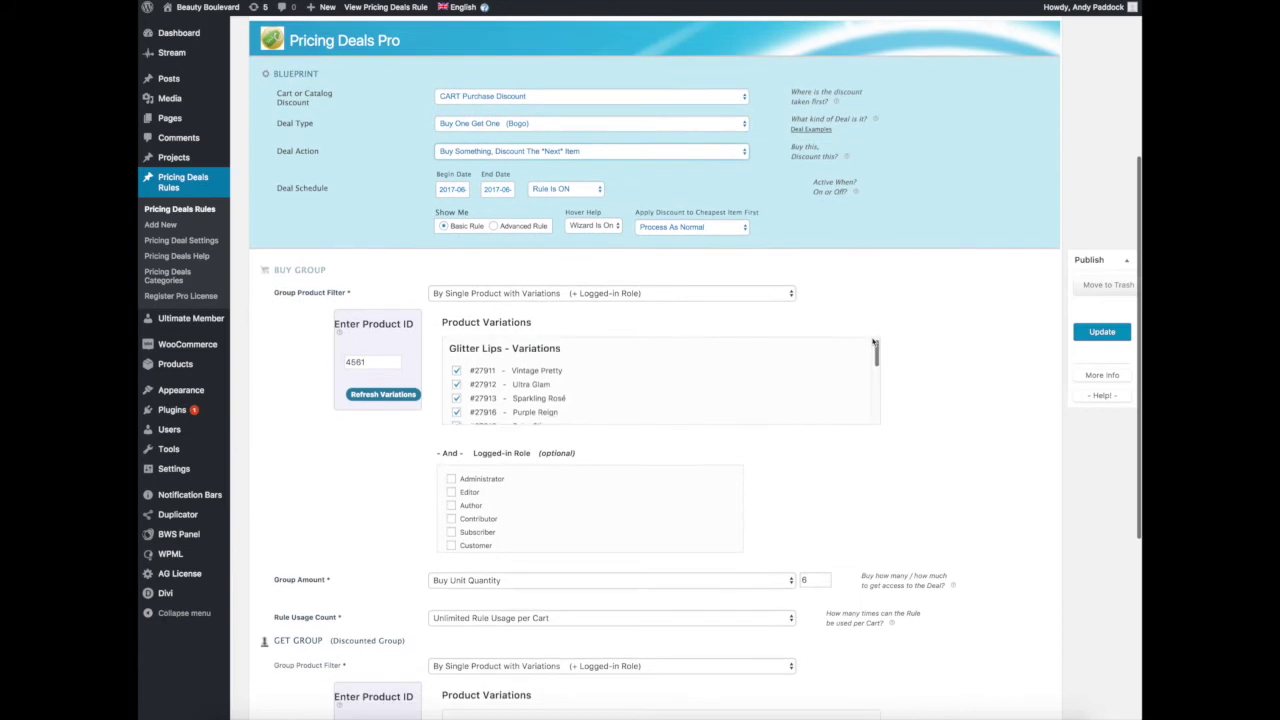
{"action": "scroll", "coordinate": [912, 345], "scroll_direction": "down", "scroll_amount": 4}
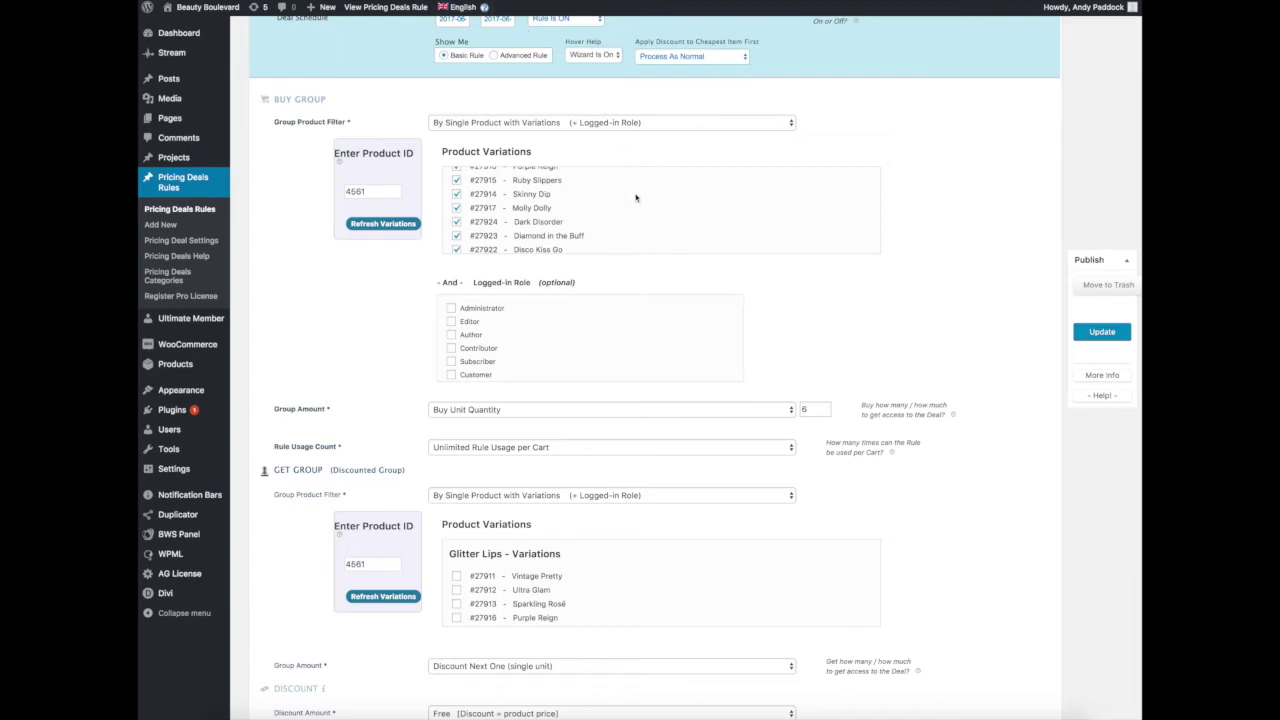
{"action": "scroll", "coordinate": [635, 197], "scroll_direction": "up", "scroll_amount": 6}
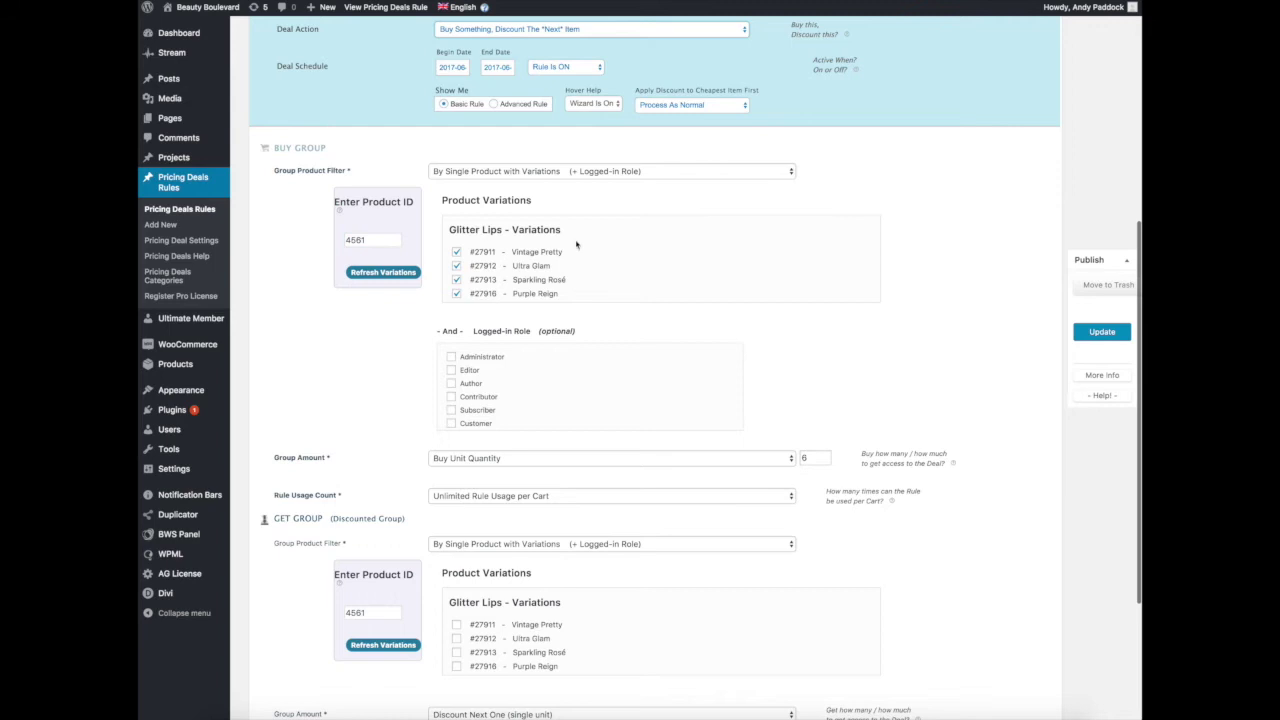
{"action": "scroll", "coordinate": [576, 244], "scroll_direction": "down", "scroll_amount": 5}
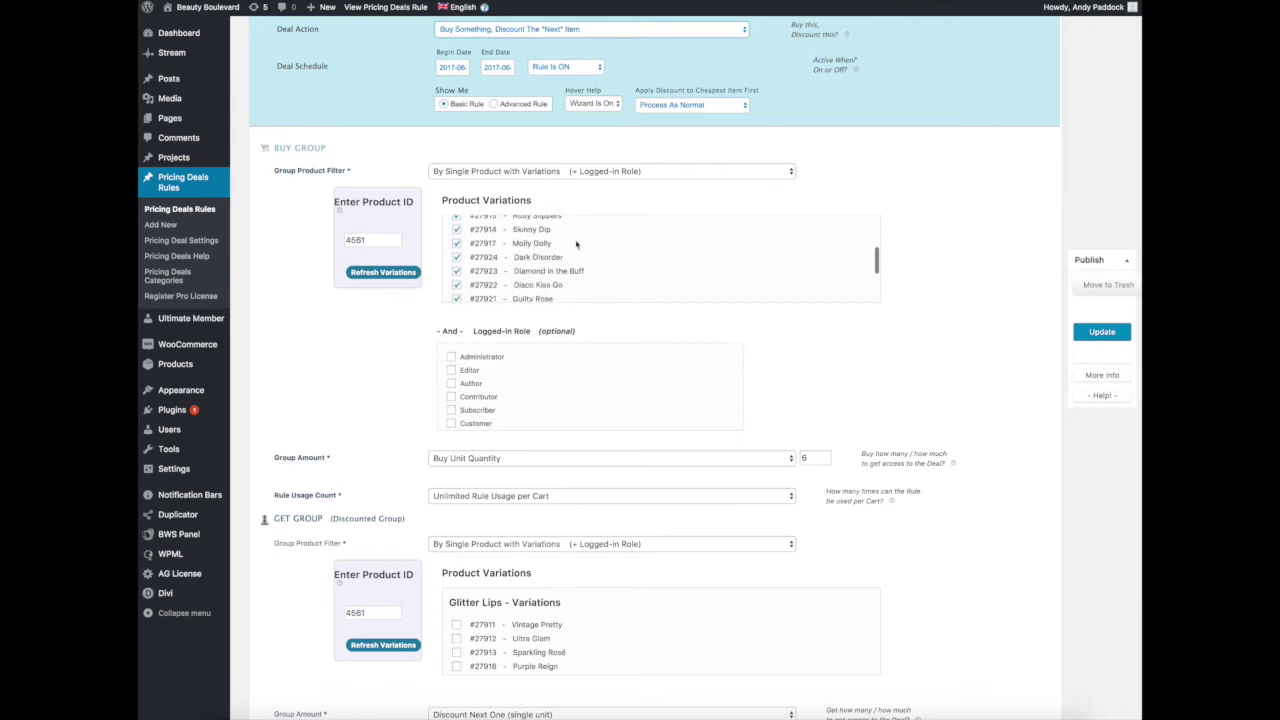
{"action": "scroll", "coordinate": [576, 244], "scroll_direction": "down", "scroll_amount": 6}
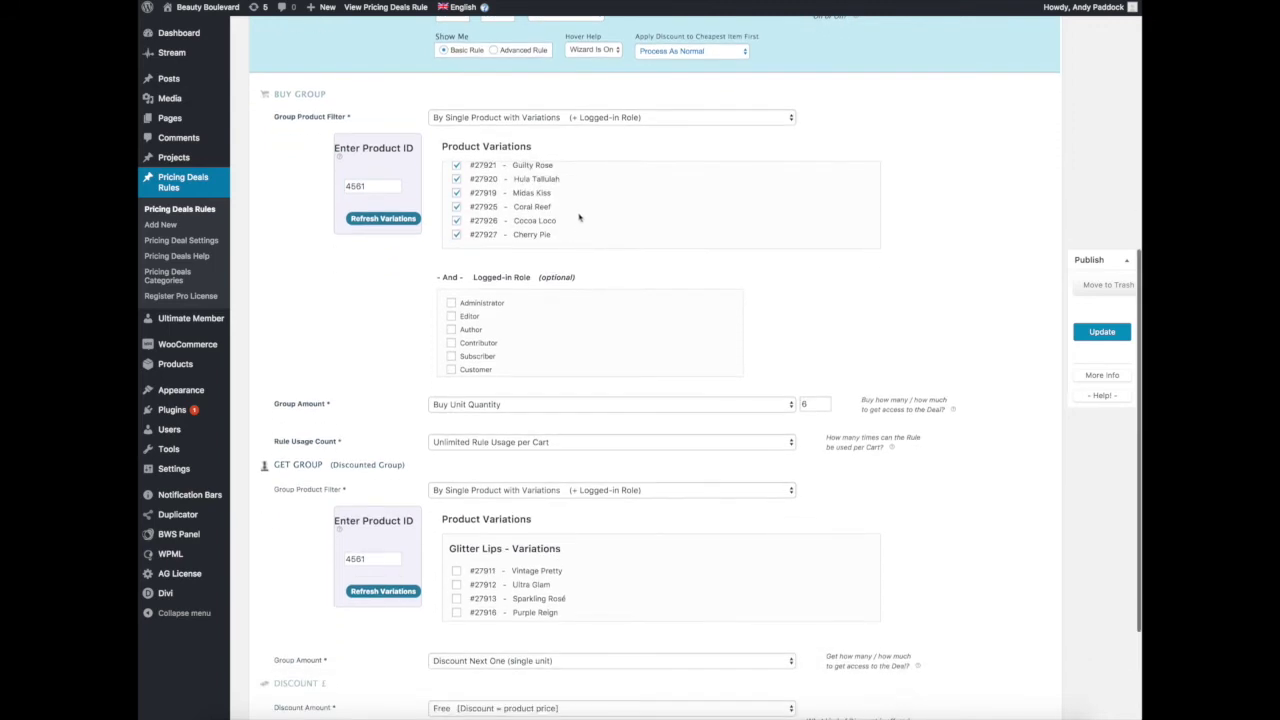
{"action": "scroll", "coordinate": [578, 217], "scroll_direction": "up", "scroll_amount": 10}
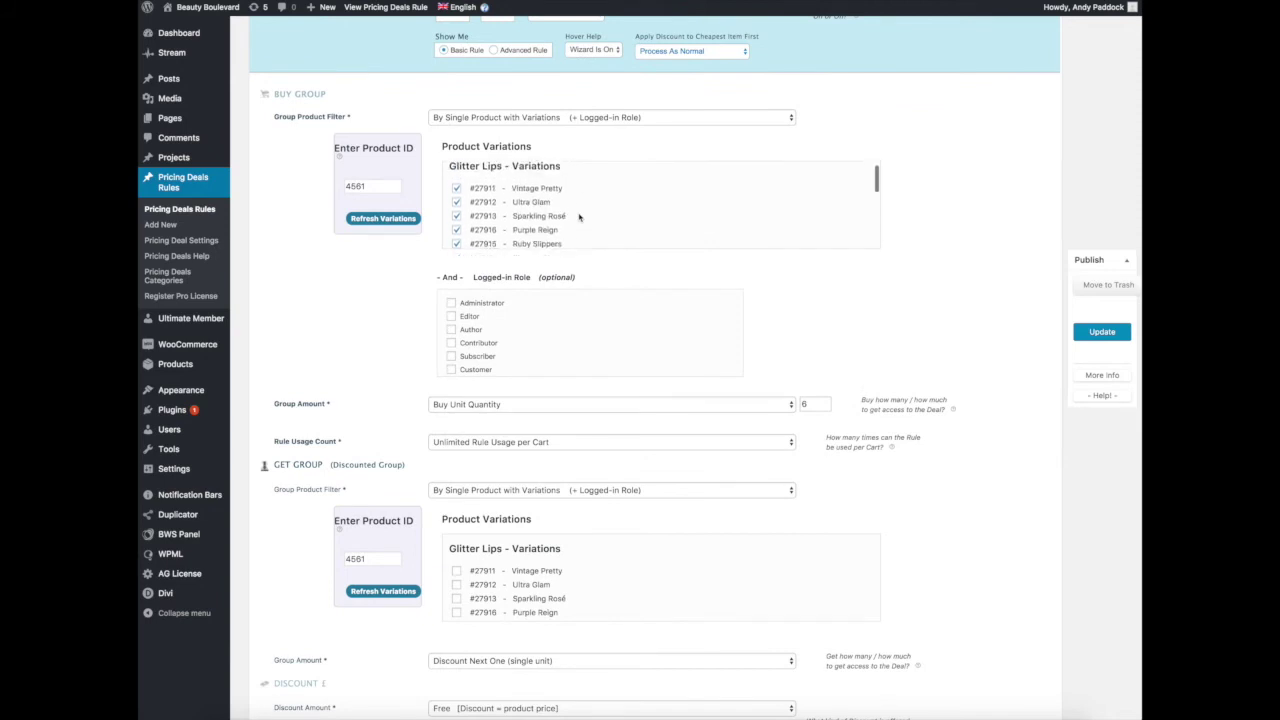
{"action": "scroll", "coordinate": [578, 217], "scroll_direction": "up", "scroll_amount": 2}
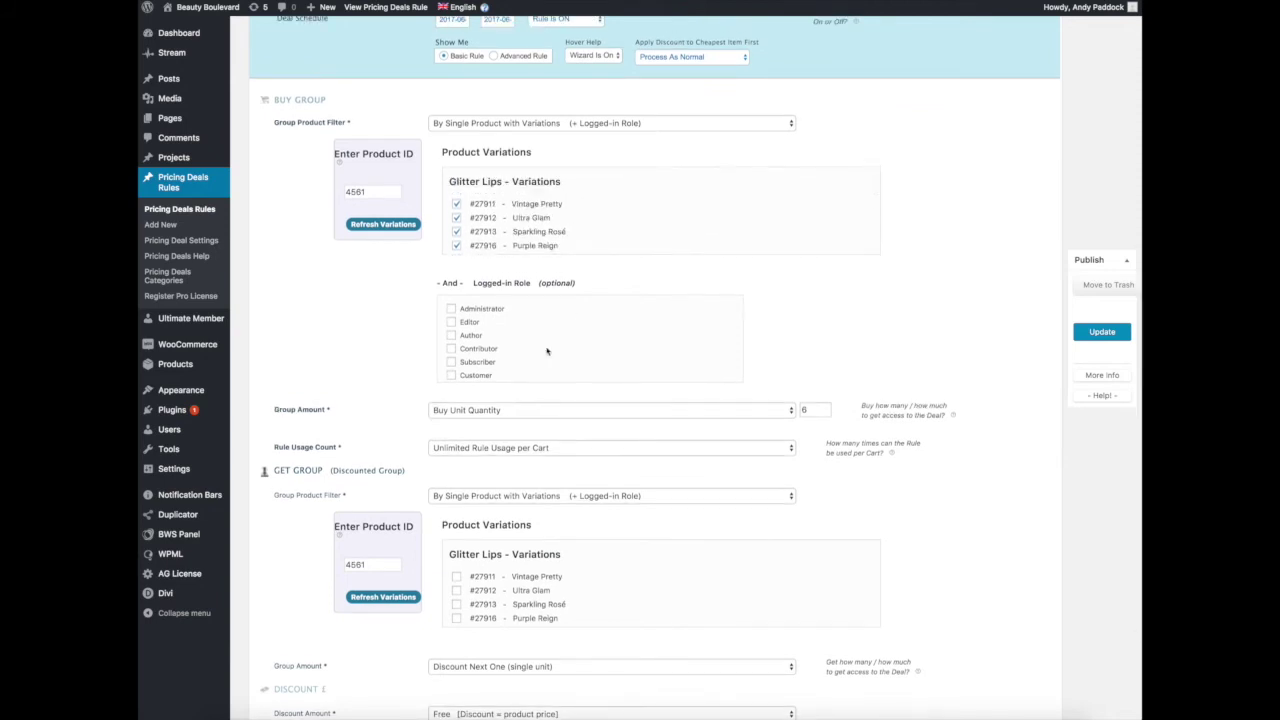
{"action": "scroll", "coordinate": [540, 352], "scroll_direction": "down", "scroll_amount": 8}
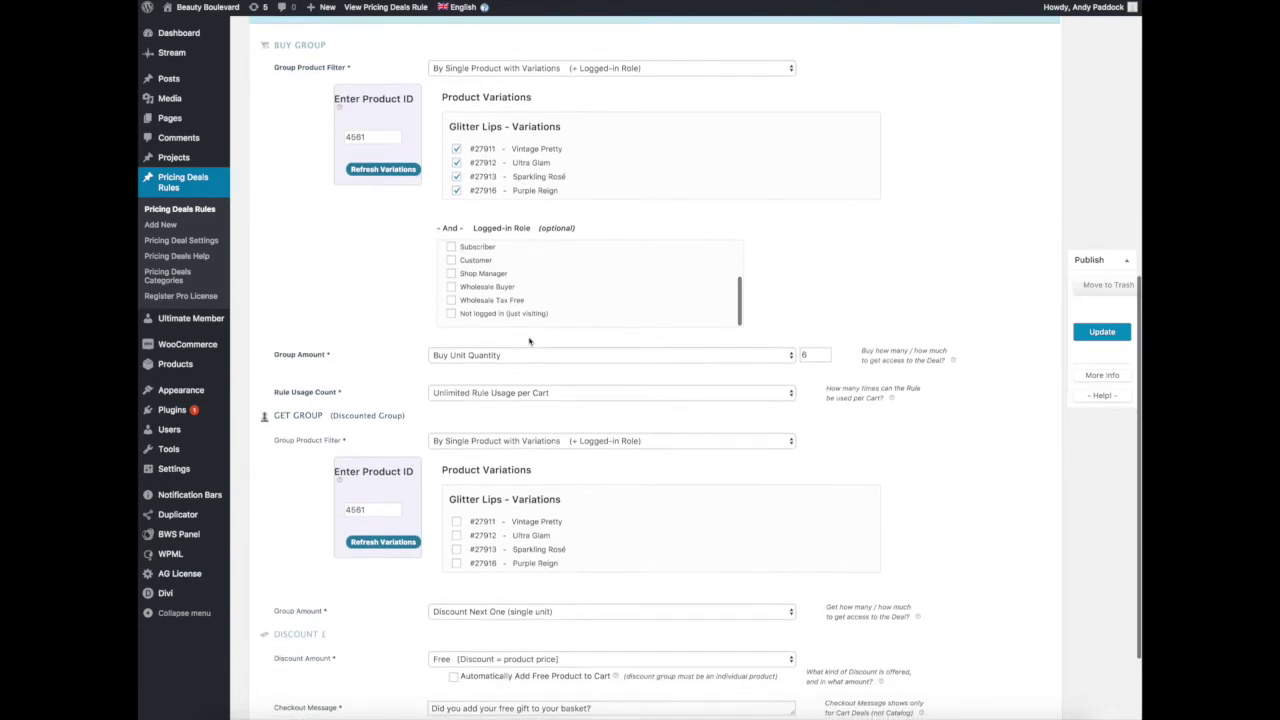
{"action": "scroll", "coordinate": [557, 283], "scroll_direction": "up", "scroll_amount": 5}
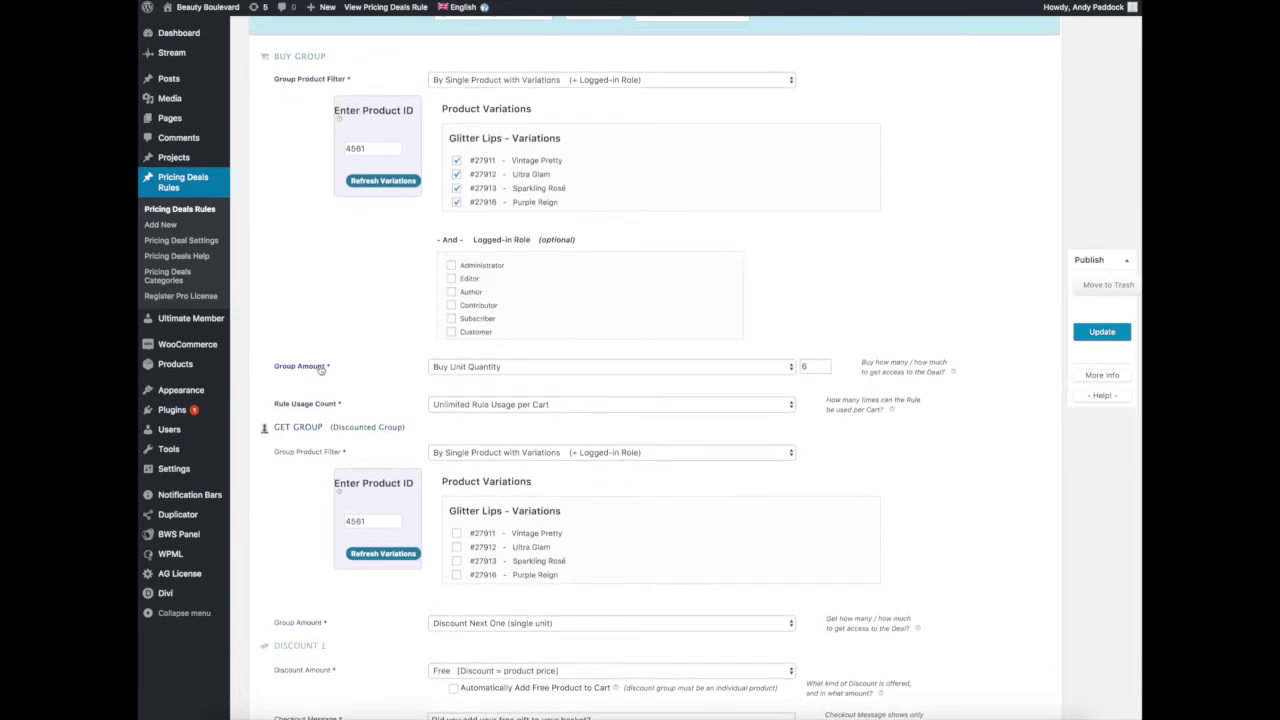
{"action": "left_click", "coordinate": [812, 367]}
{"action": "left_click", "coordinate": [786, 406]}
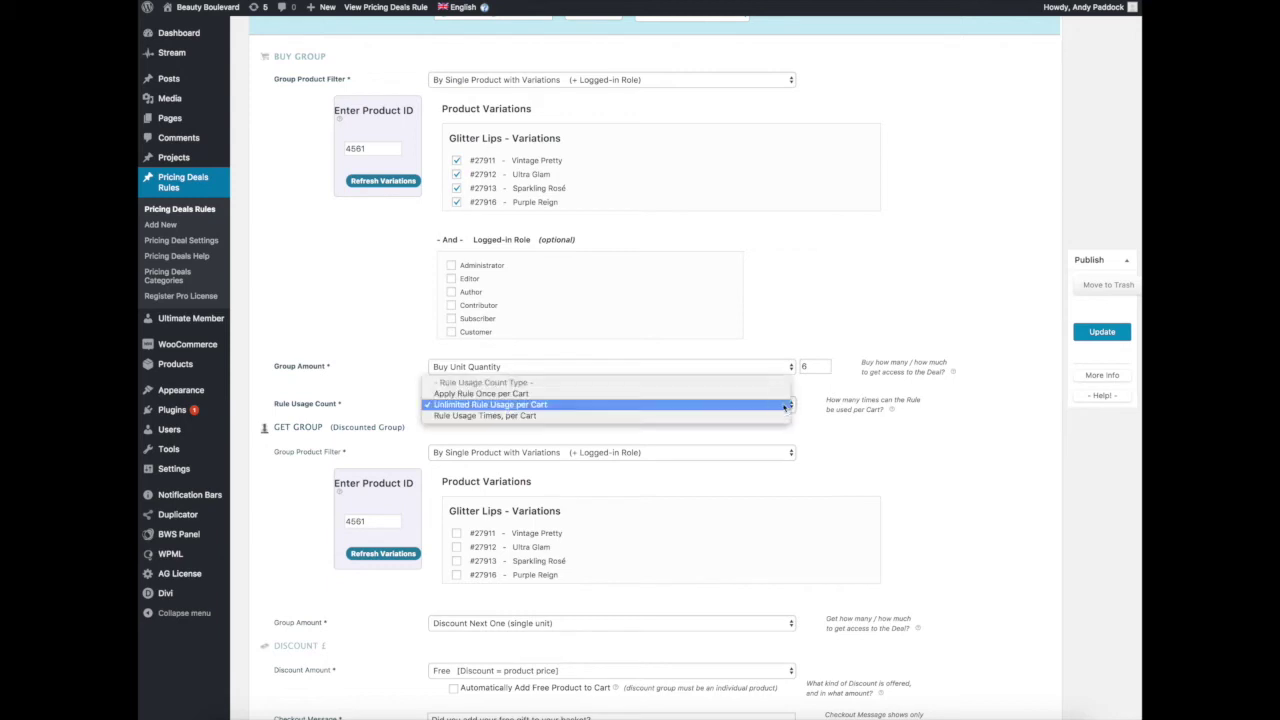
{"action": "left_click", "coordinate": [856, 430]}
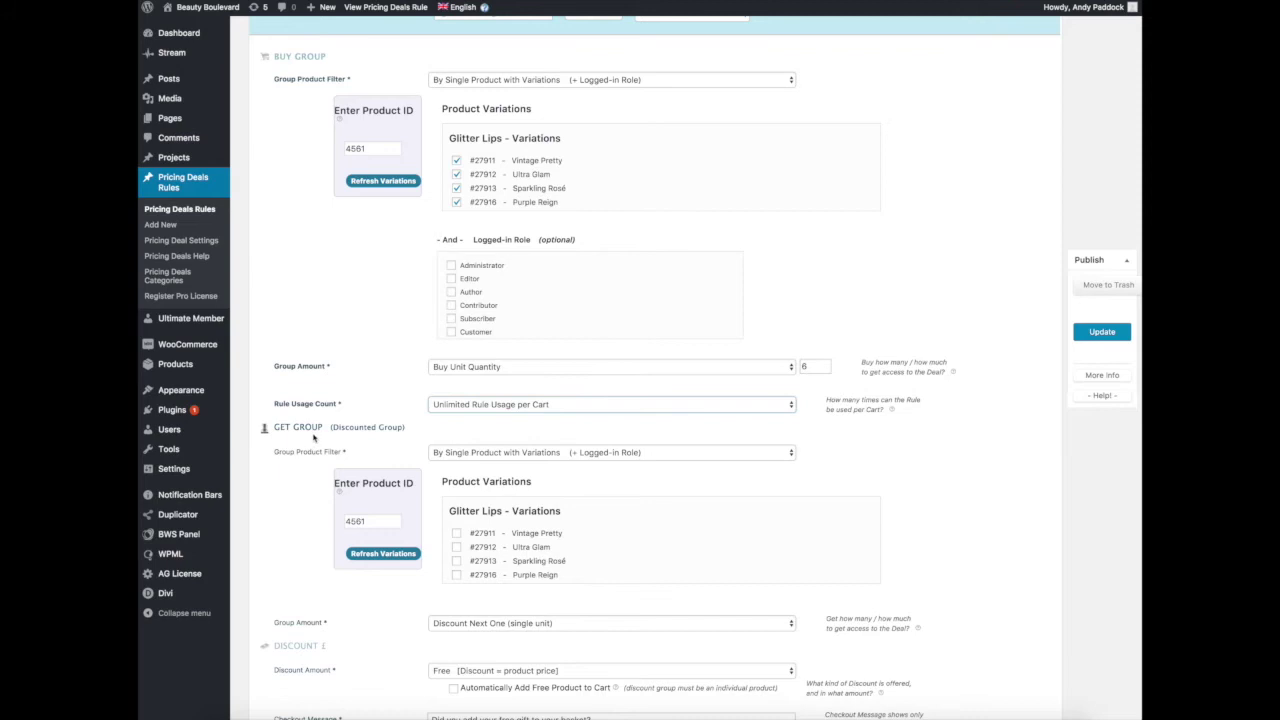
{"action": "scroll", "coordinate": [313, 438], "scroll_direction": "down", "scroll_amount": 2}
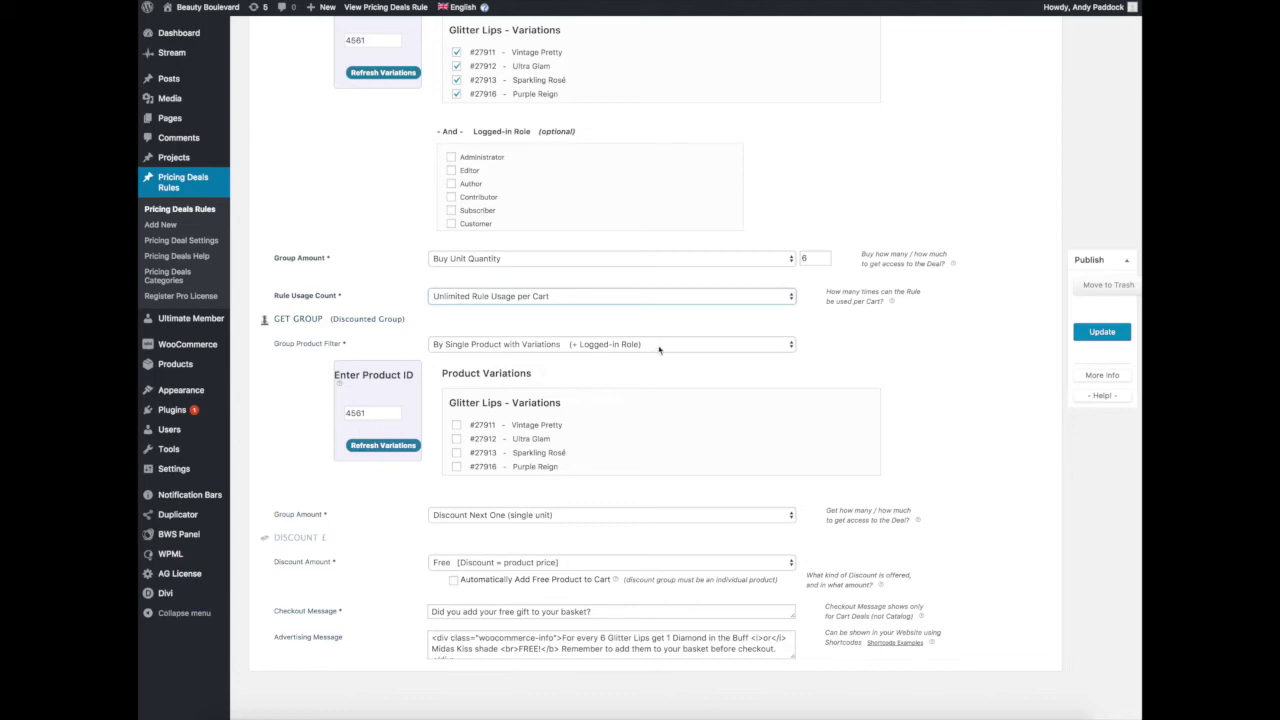
{"action": "left_click", "coordinate": [373, 412]}
{"action": "scroll", "coordinate": [632, 426], "scroll_direction": "down", "scroll_amount": 10}
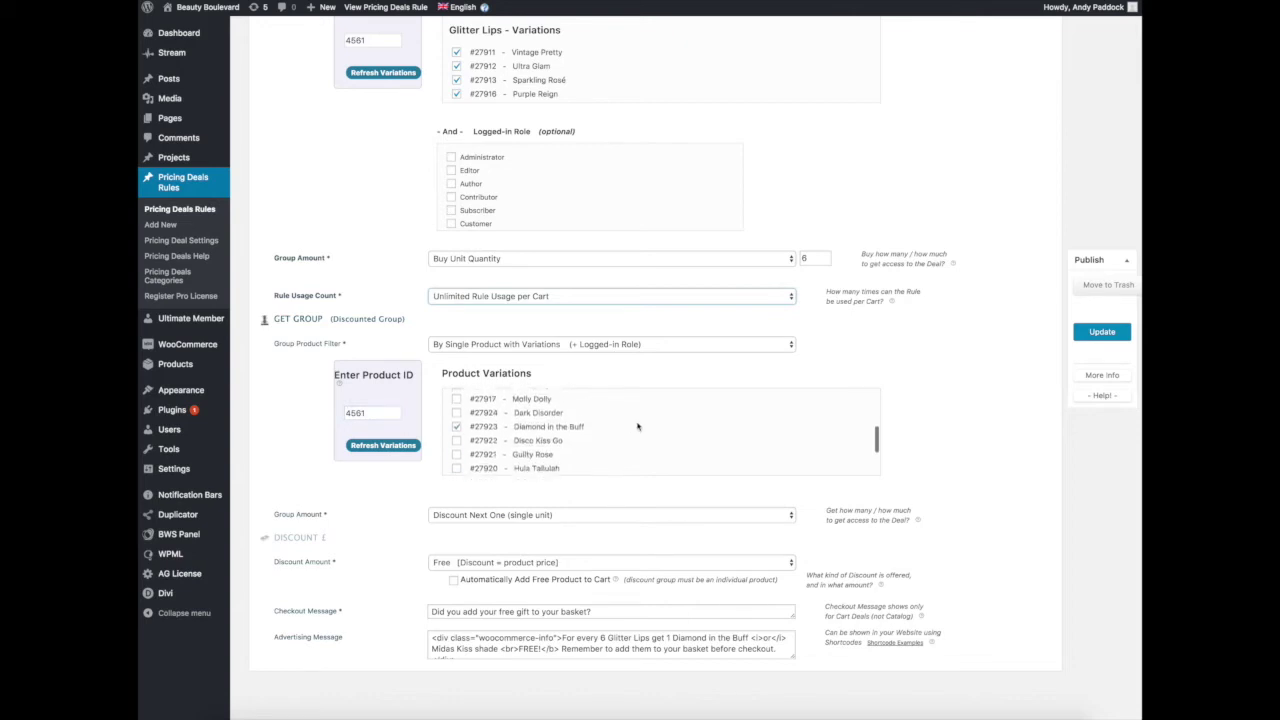
{"action": "scroll", "coordinate": [637, 426], "scroll_direction": "down", "scroll_amount": 3}
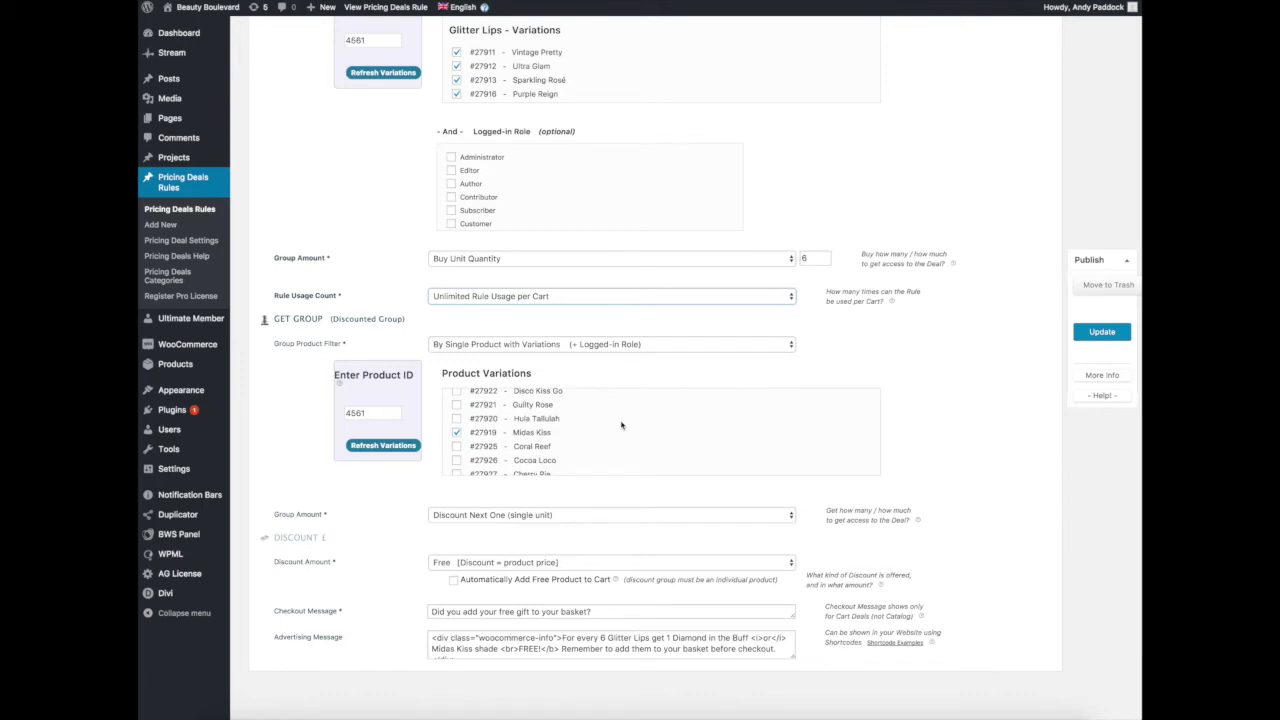
{"action": "scroll", "coordinate": [622, 428], "scroll_direction": "down", "scroll_amount": 1}
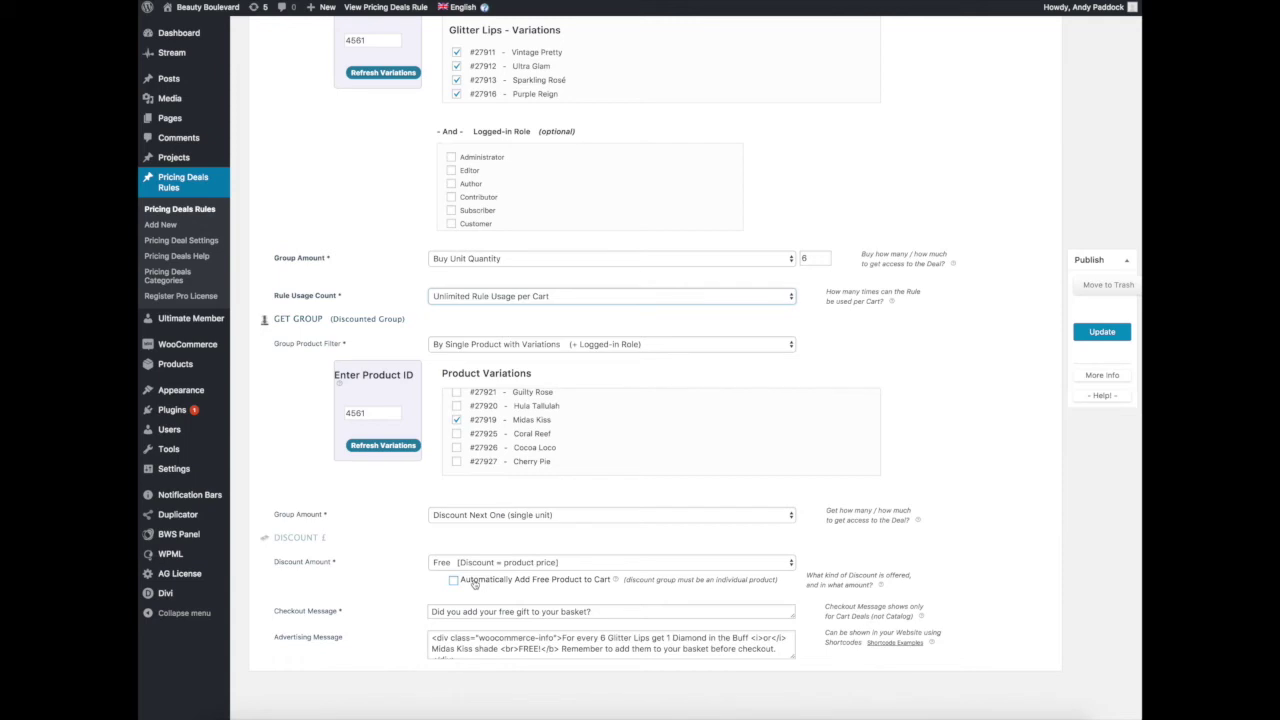
{"action": "left_click", "coordinate": [500, 610]}
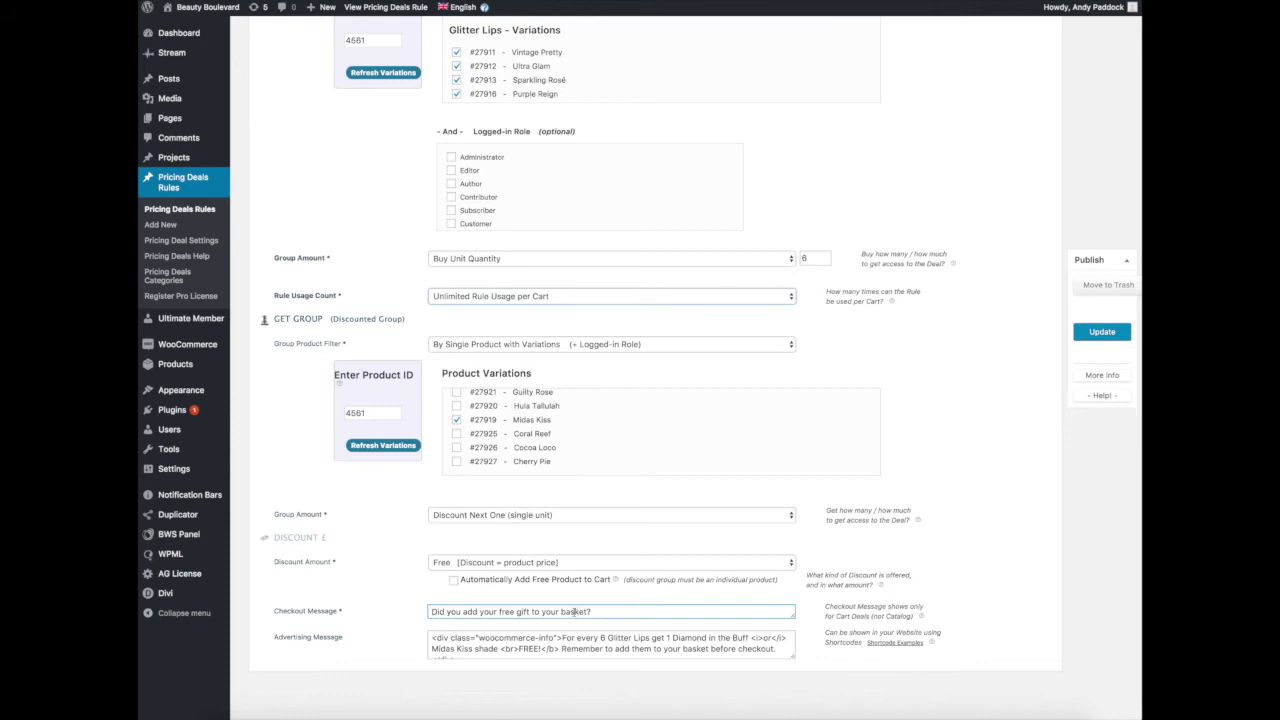
{"action": "left_click", "coordinate": [409, 604]}
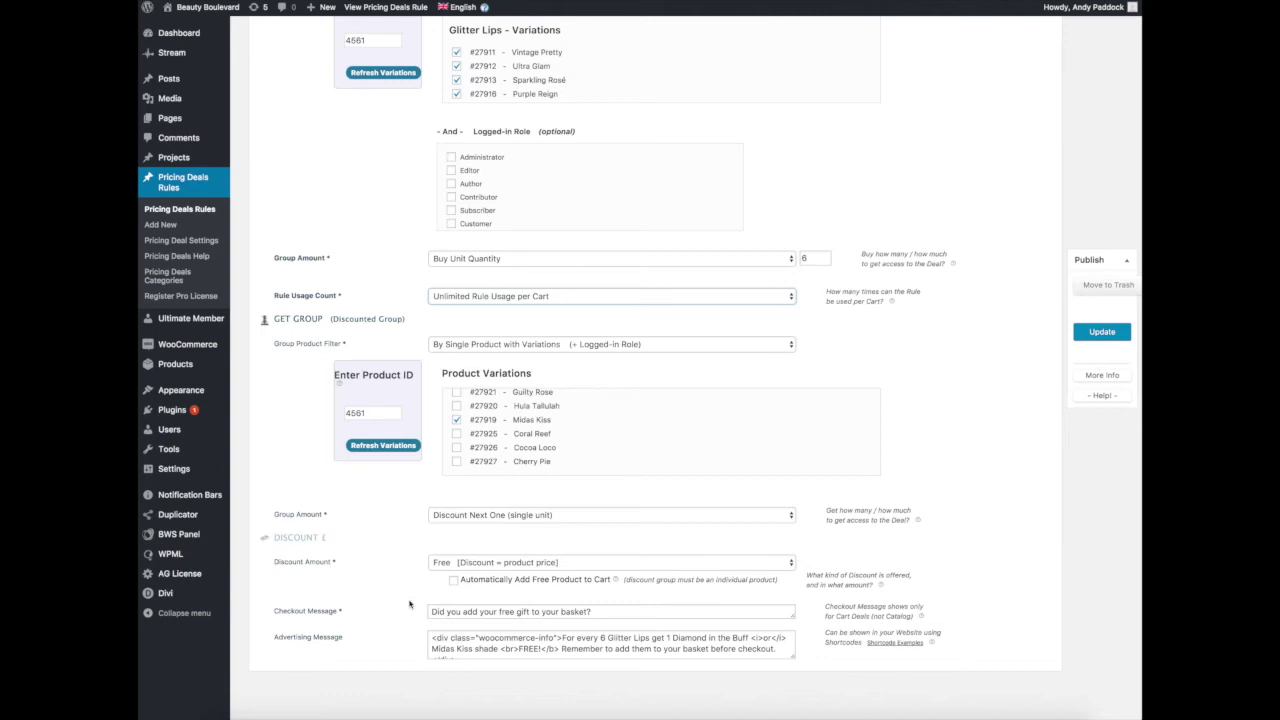
{"action": "left_click", "coordinate": [486, 648]}
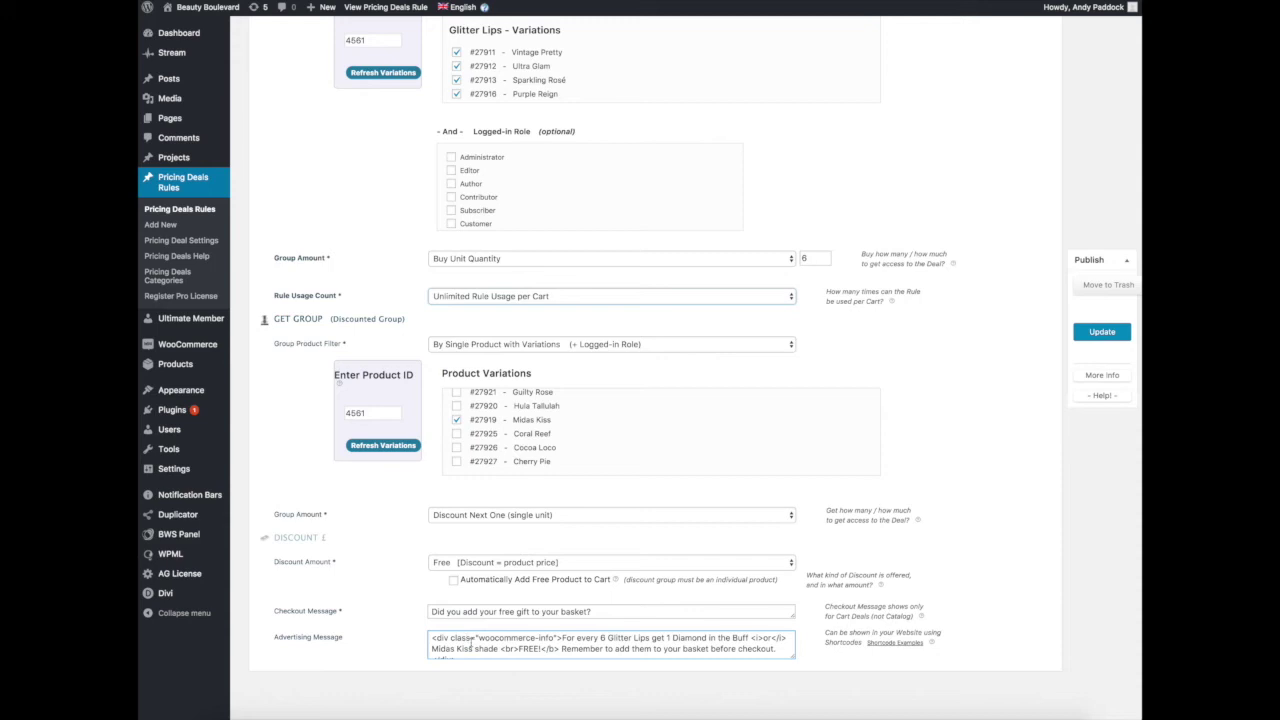
{"action": "scroll", "coordinate": [580, 414], "scroll_direction": "up", "scroll_amount": 10}
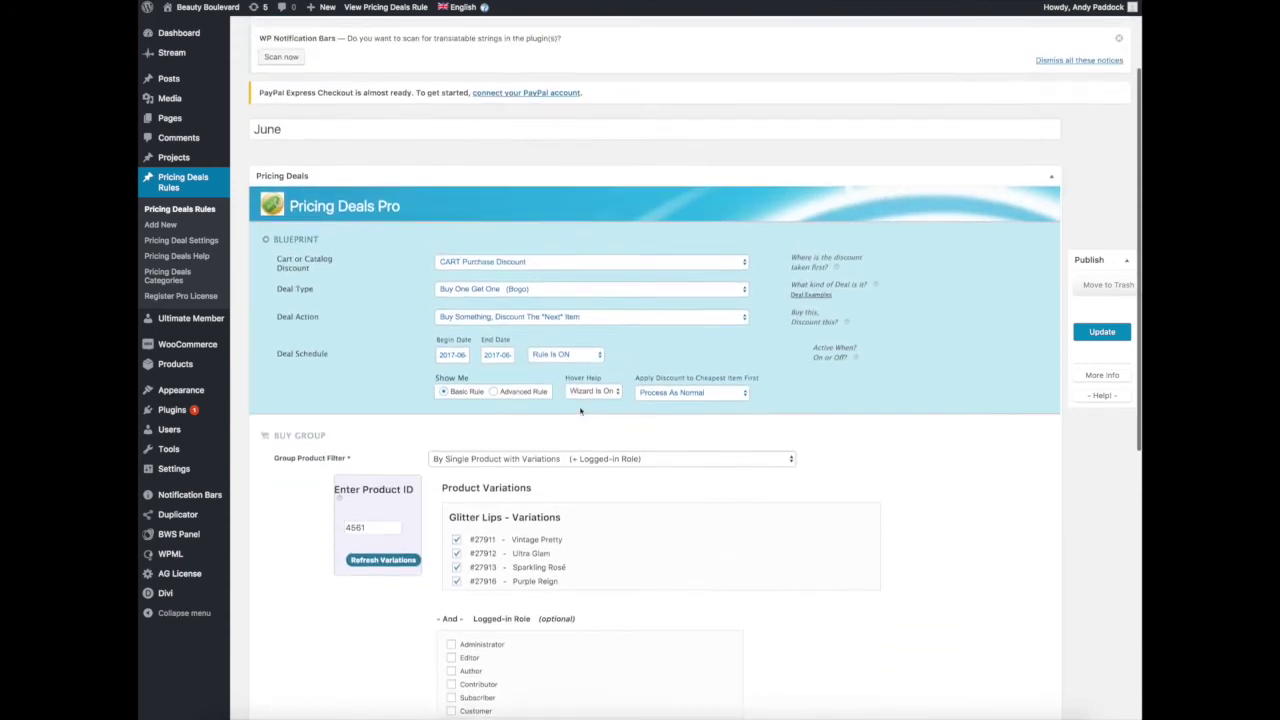
{"action": "scroll", "coordinate": [580, 410], "scroll_direction": "up", "scroll_amount": 1}
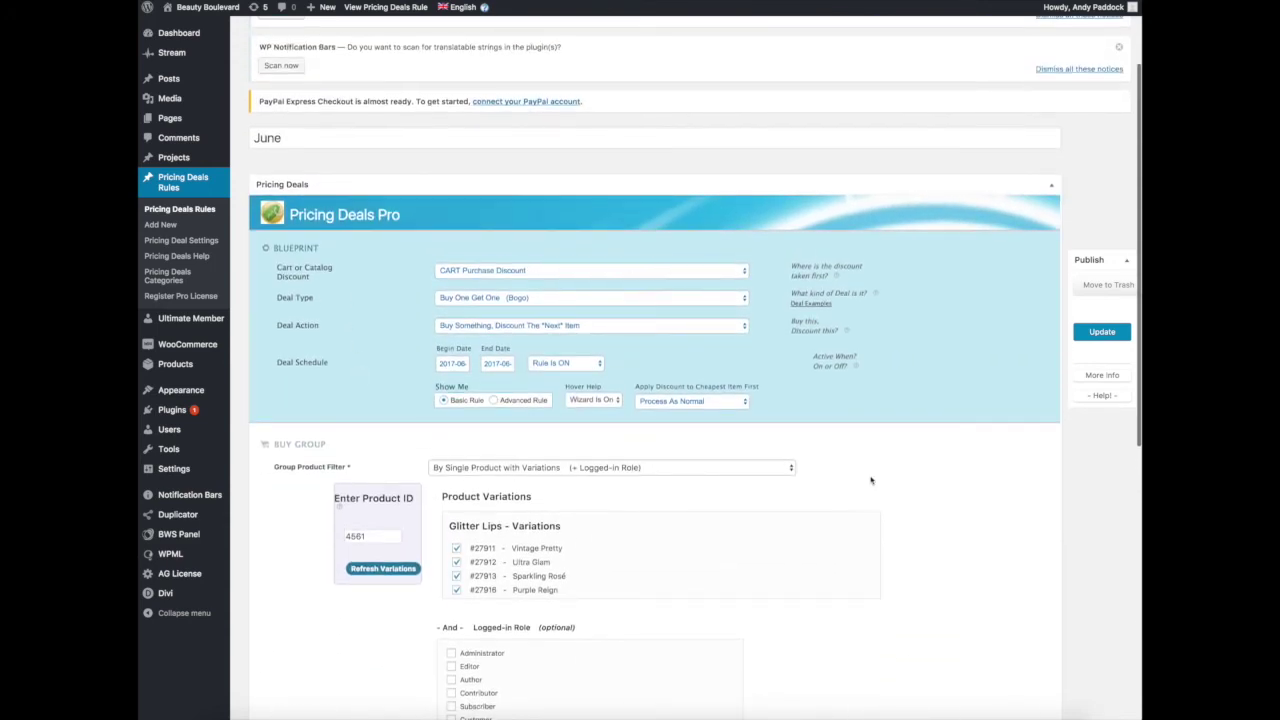
{"action": "scroll", "coordinate": [870, 480], "scroll_direction": "down", "scroll_amount": 10}
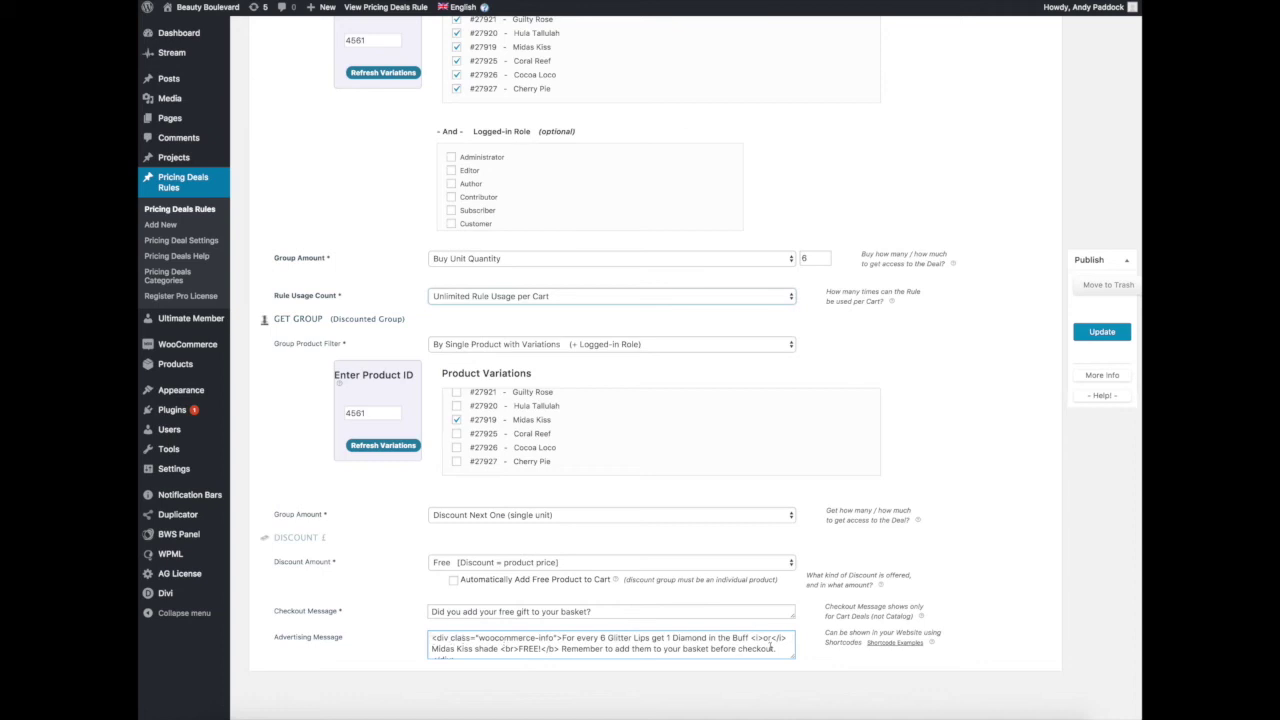
{"action": "scroll", "coordinate": [779, 651], "scroll_direction": "down", "scroll_amount": 1}
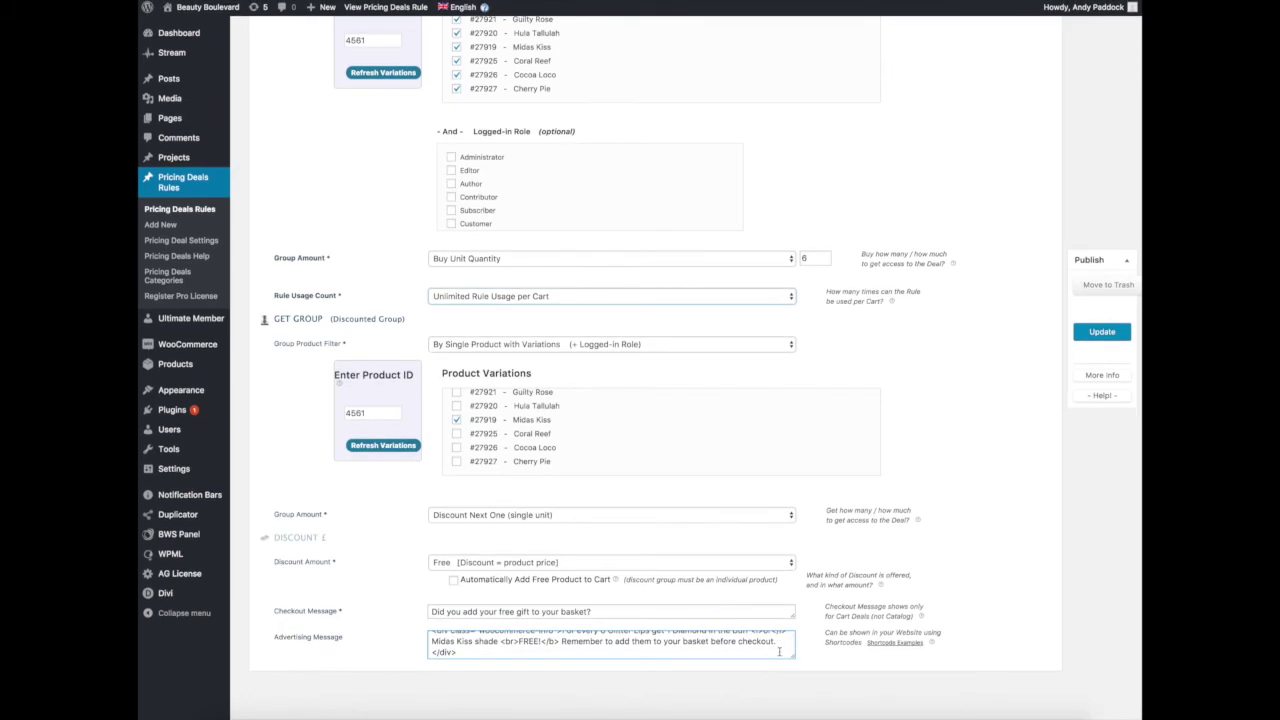
{"action": "scroll", "coordinate": [779, 651], "scroll_direction": "up", "scroll_amount": 10}
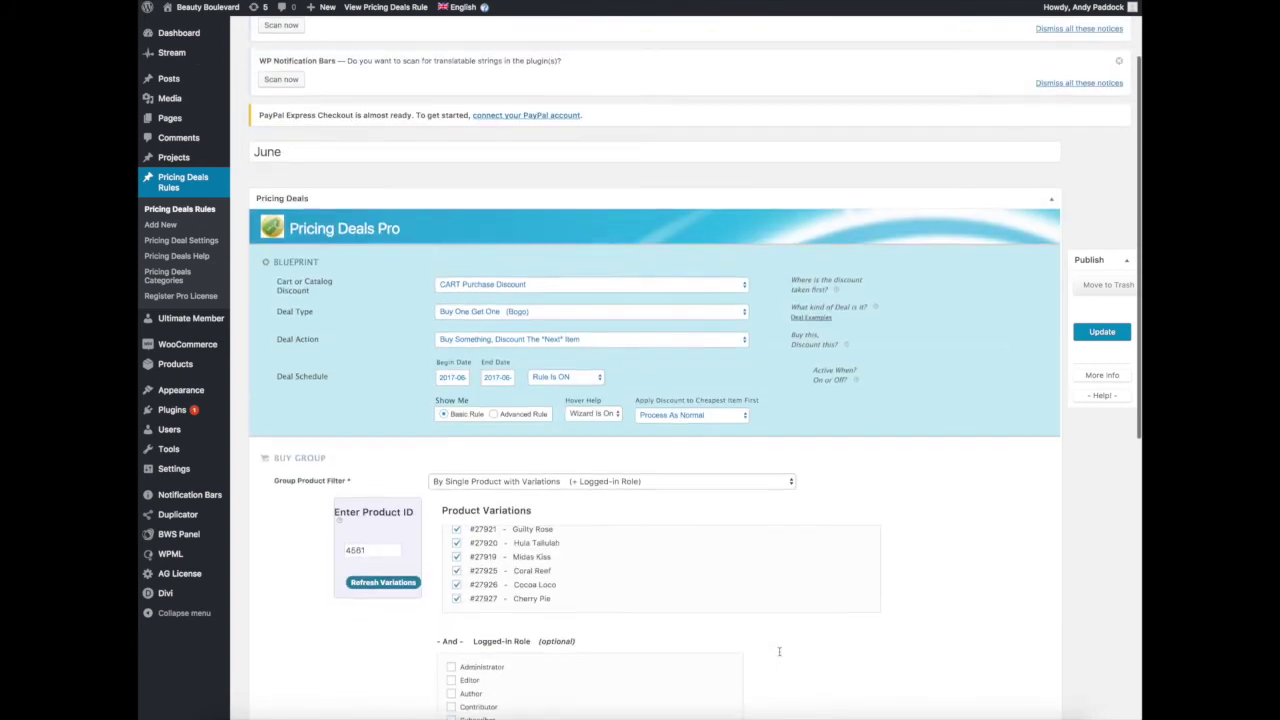
{"action": "scroll", "coordinate": [776, 640], "scroll_direction": "up", "scroll_amount": 1}
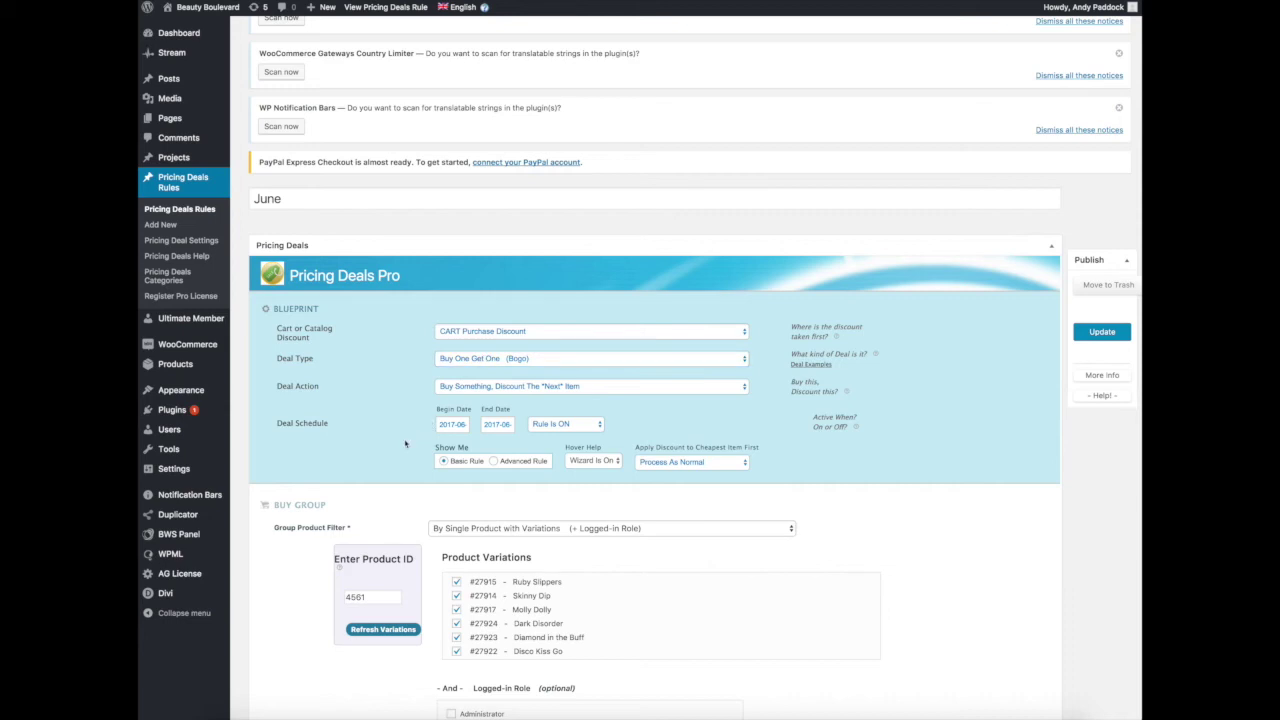
{"action": "scroll", "coordinate": [405, 443], "scroll_direction": "down", "scroll_amount": 4}
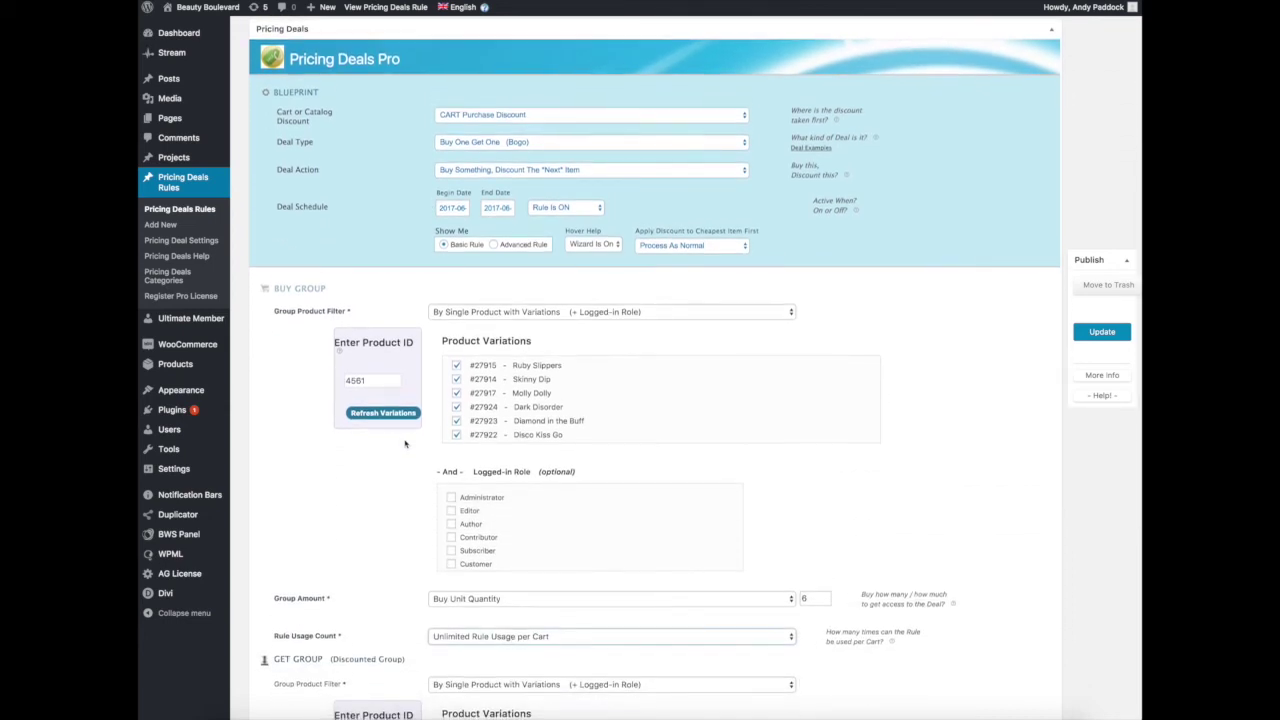
{"action": "scroll", "coordinate": [405, 443], "scroll_direction": "down", "scroll_amount": 6}
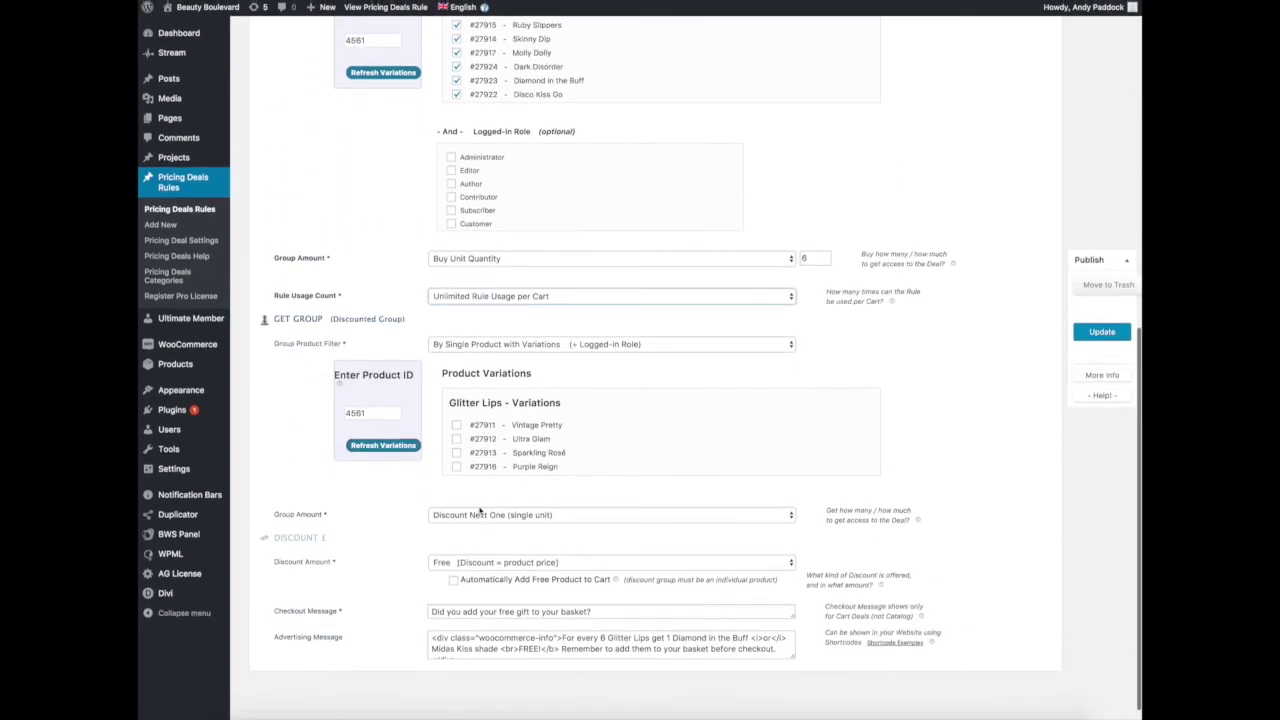
{"action": "left_click", "coordinate": [572, 516]}
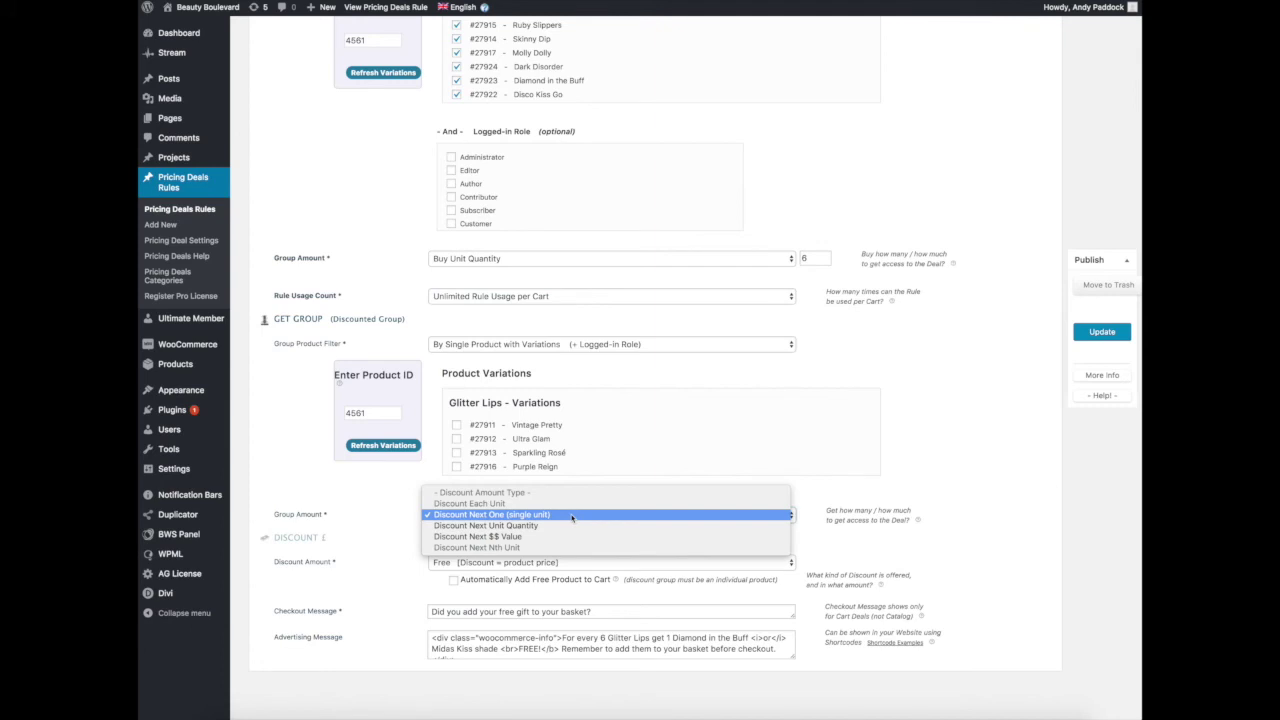
{"action": "left_click", "coordinate": [379, 546]}
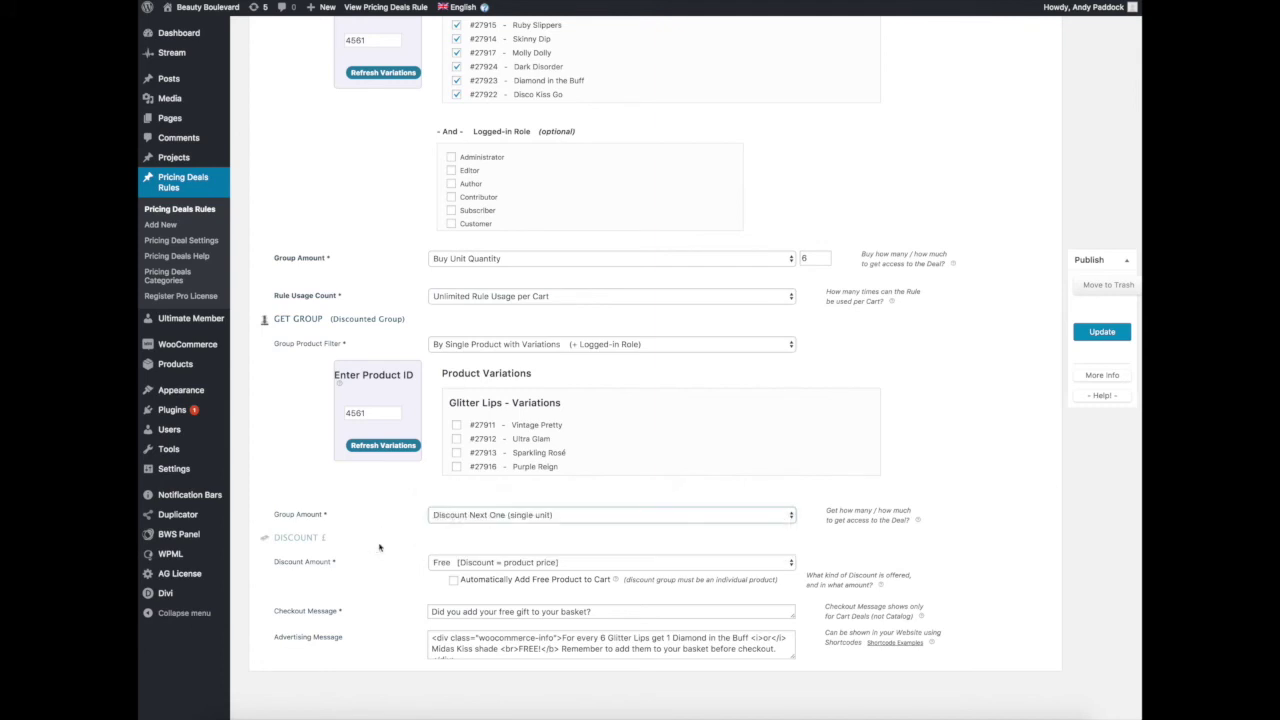
{"action": "scroll", "coordinate": [379, 546], "scroll_direction": "up", "scroll_amount": 5}
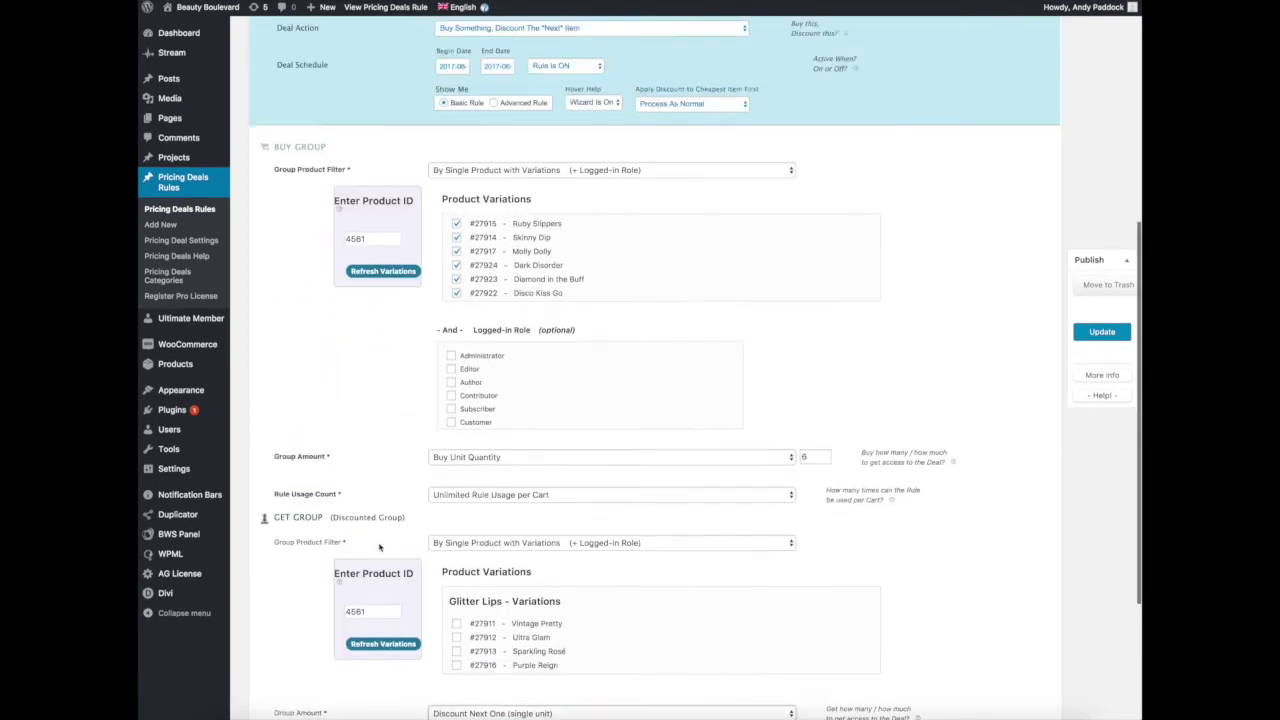
{"action": "scroll", "coordinate": [379, 546], "scroll_direction": "up", "scroll_amount": 4}
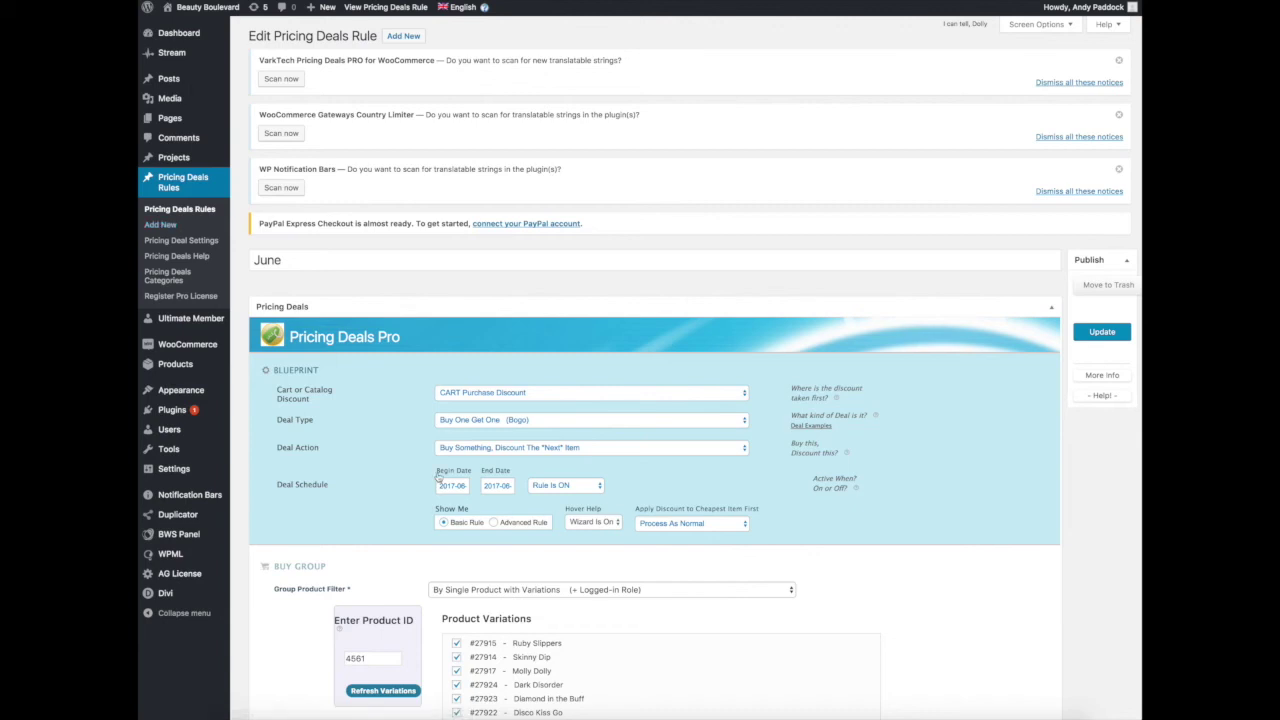
{"action": "scroll", "coordinate": [399, 497], "scroll_direction": "down", "scroll_amount": 5}
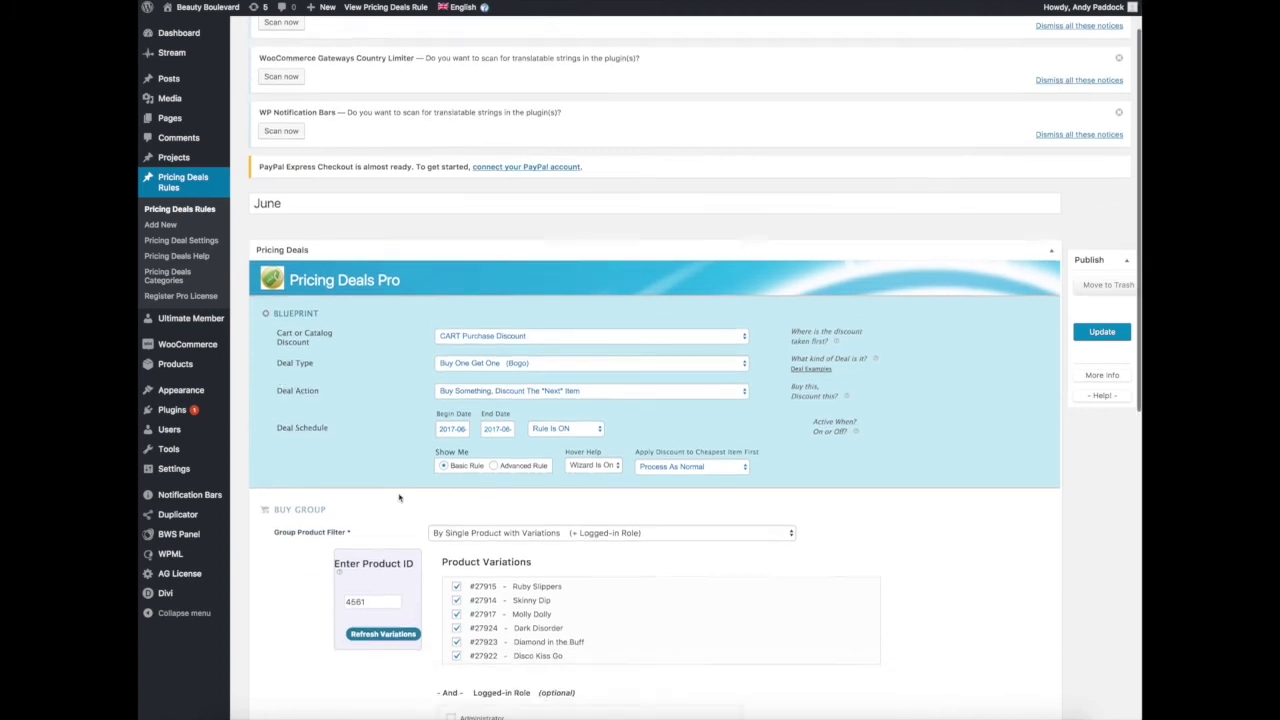
{"action": "scroll", "coordinate": [399, 497], "scroll_direction": "down", "scroll_amount": 1}
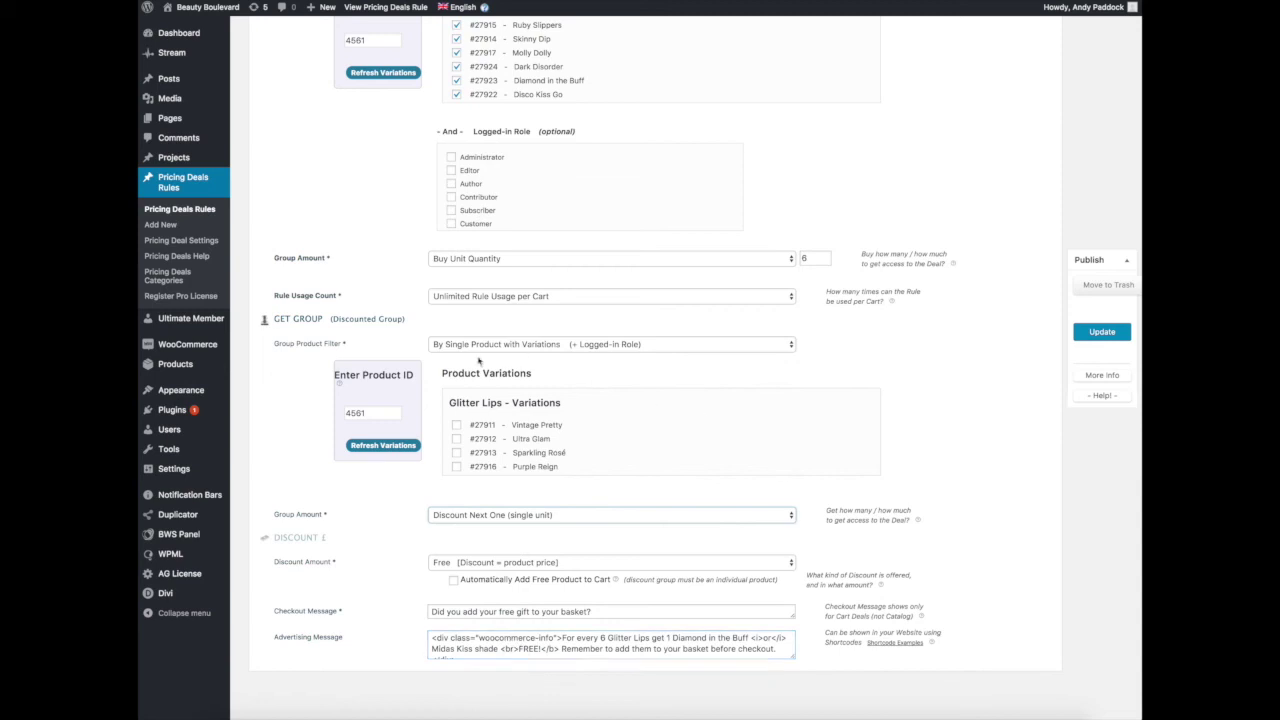
- On the Widgets page, expand the sidebar's 'This Months Special Offer' widget to show [pricing_deal_msgs_standard]
{"action": "mouse_move", "coordinate": [220, 390]}
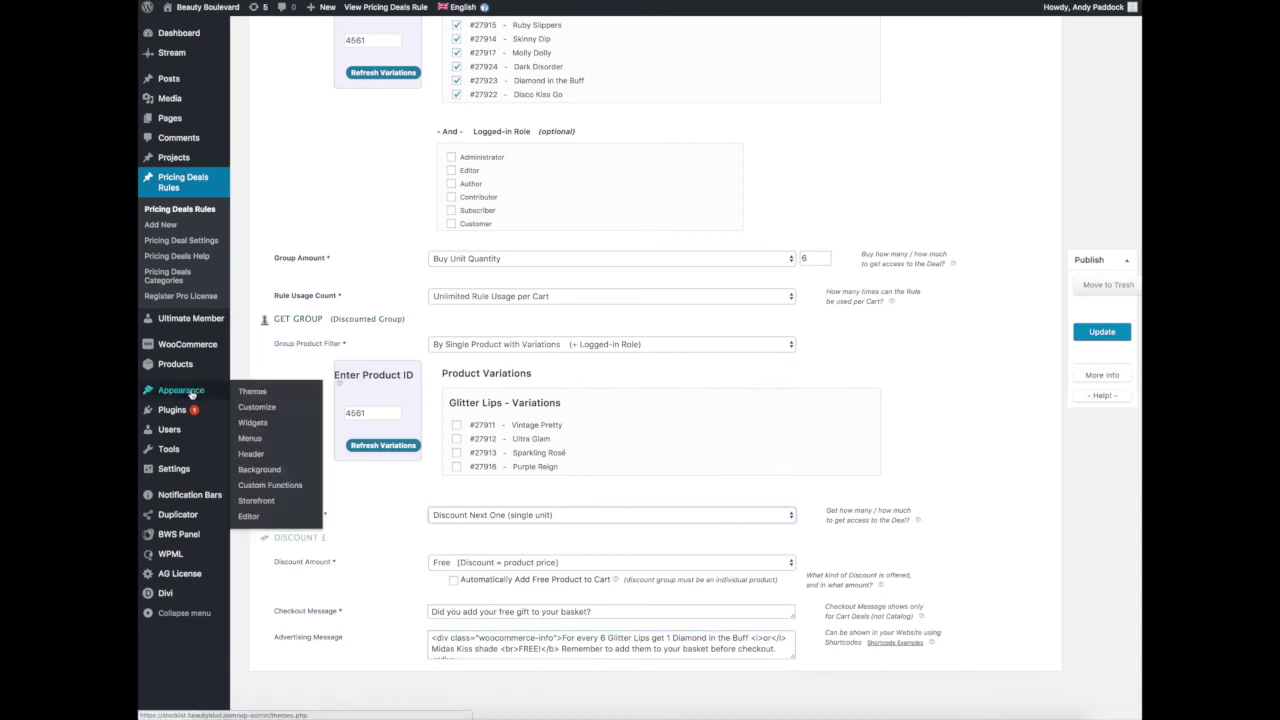
{"action": "left_click", "coordinate": [263, 427]}
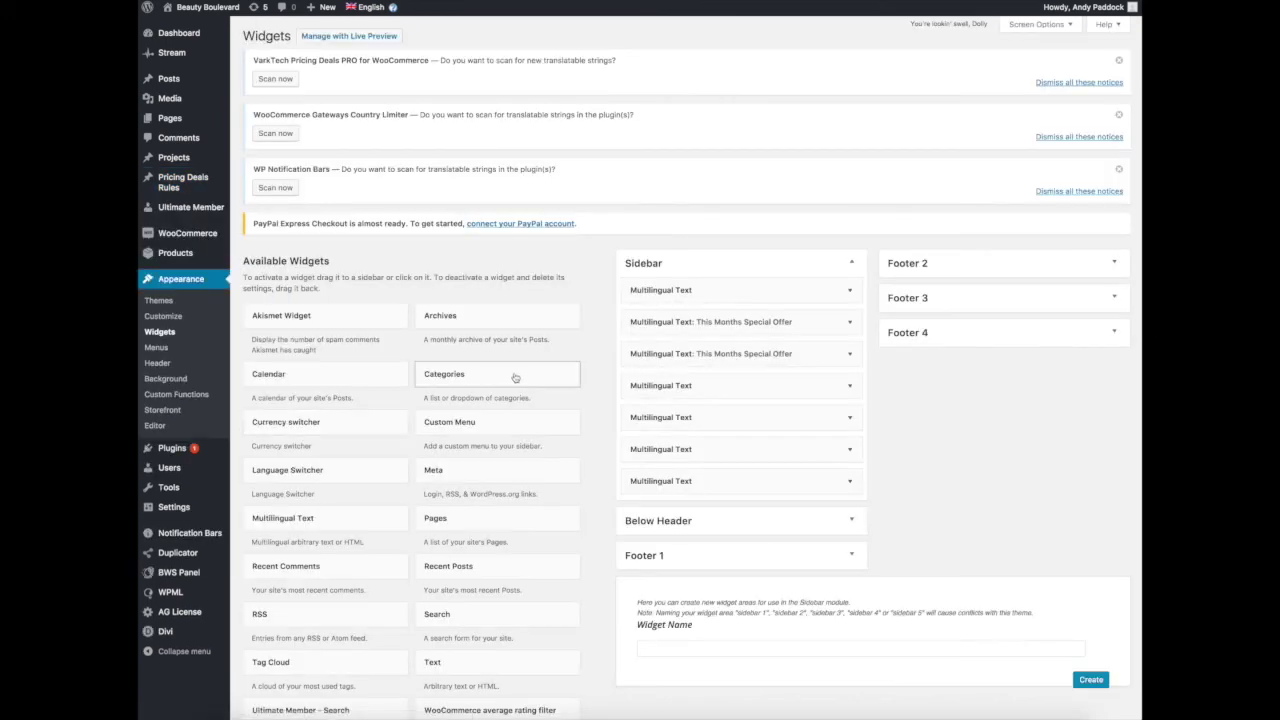
{"action": "left_click", "coordinate": [849, 325]}
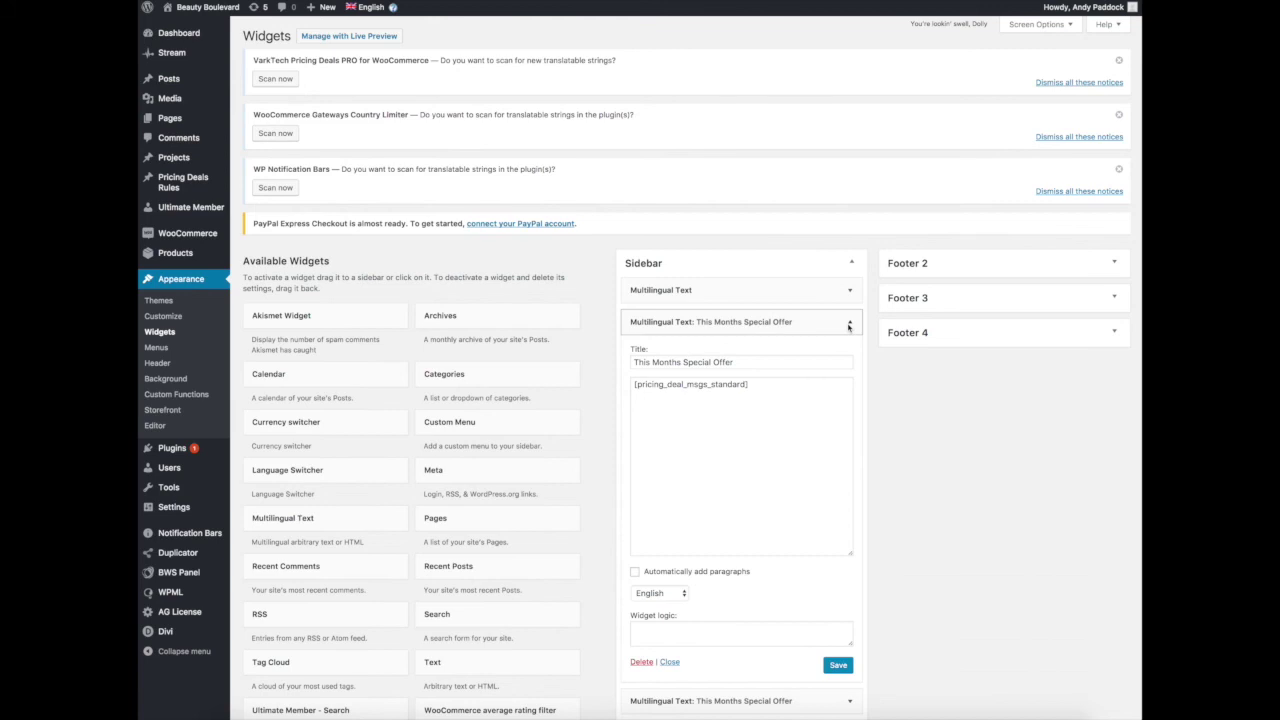